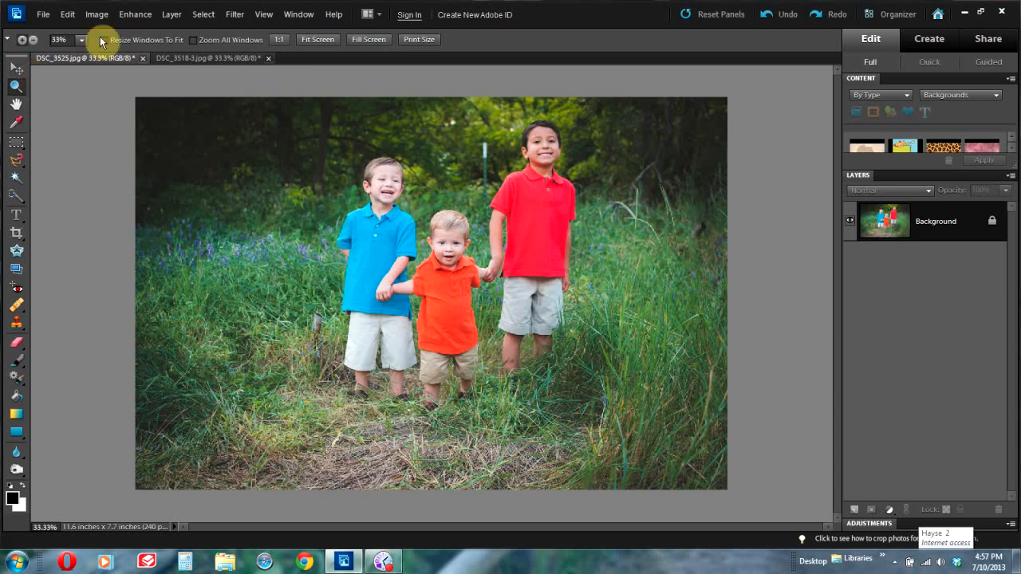
Compare the boys' faces in DSC_3525.jpg and DSC_3518-3.jpg
{"action": "left_click", "coordinate": [209, 58]}
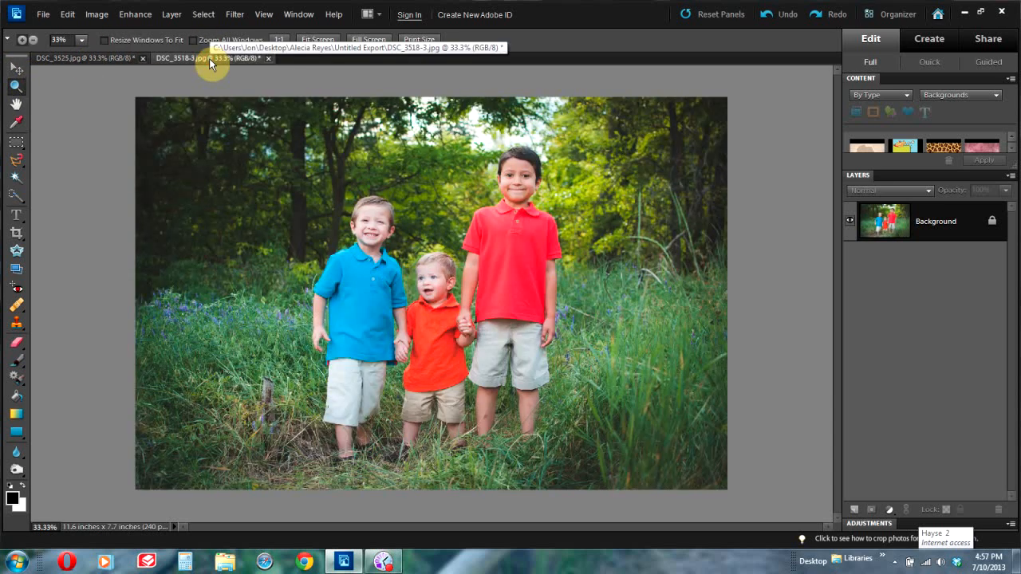
{"action": "left_click", "coordinate": [115, 61]}
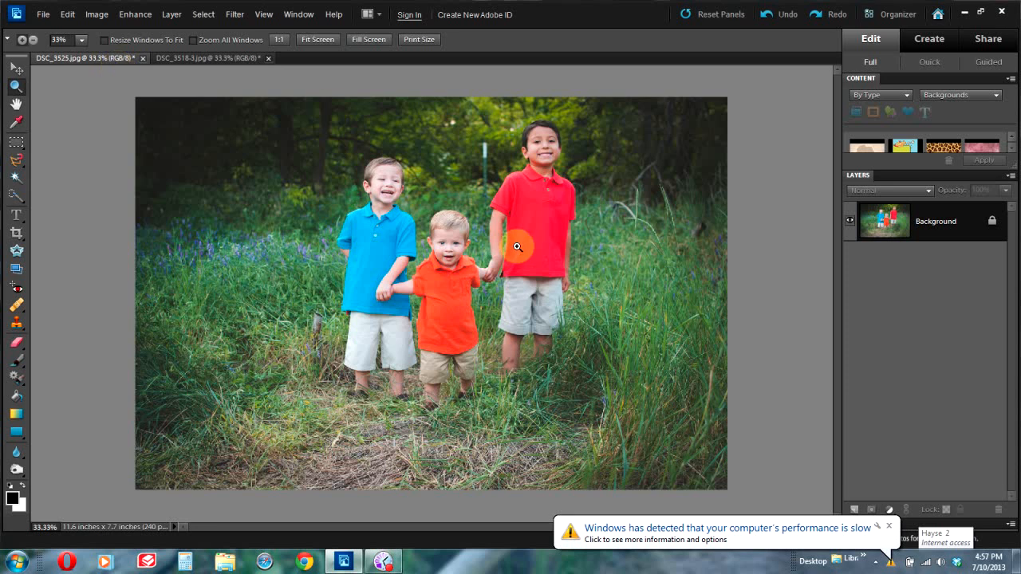
{"action": "left_click", "coordinate": [888, 525]}
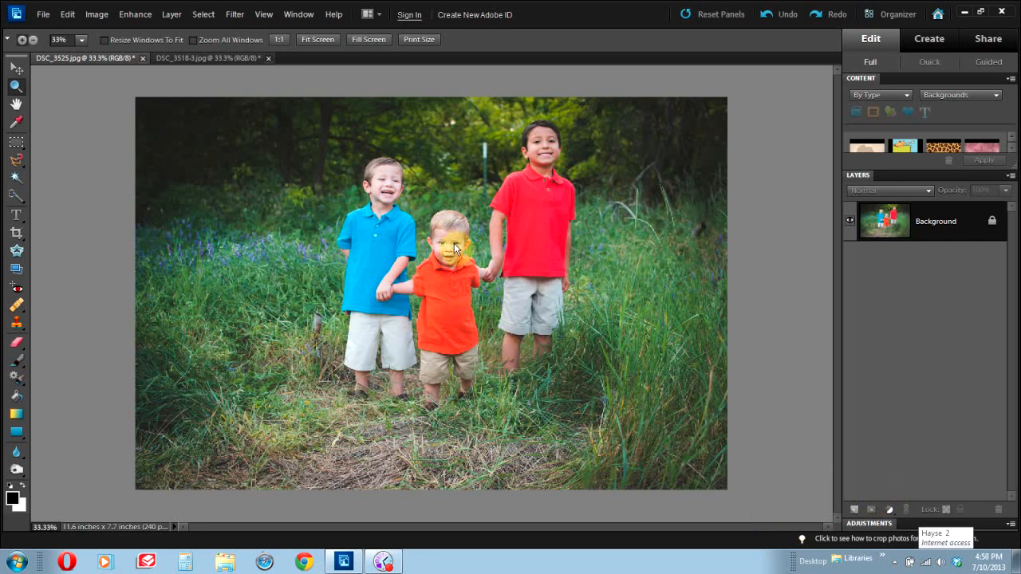
{"action": "left_click", "coordinate": [204, 58]}
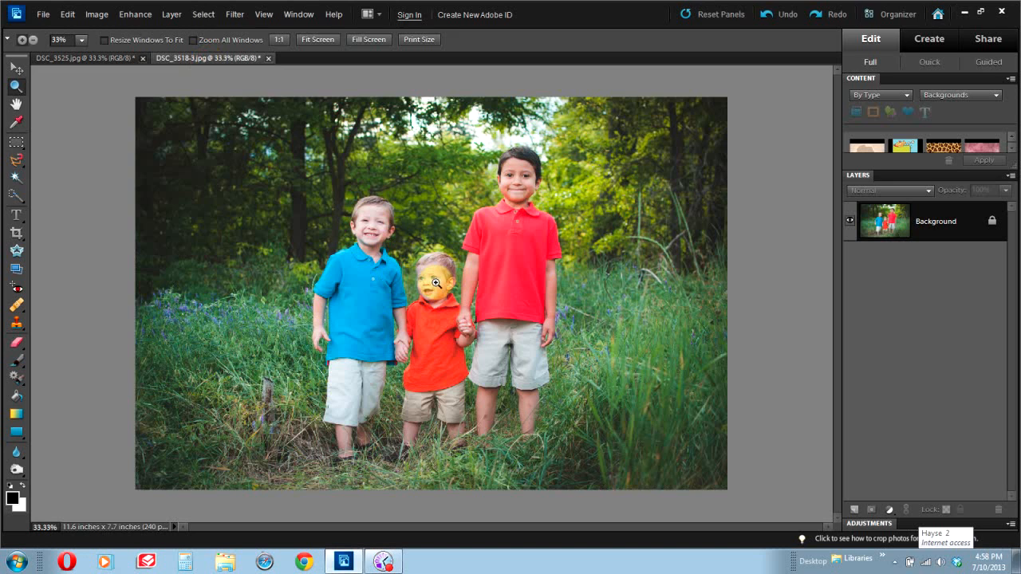
{"action": "left_click", "coordinate": [85, 58]}
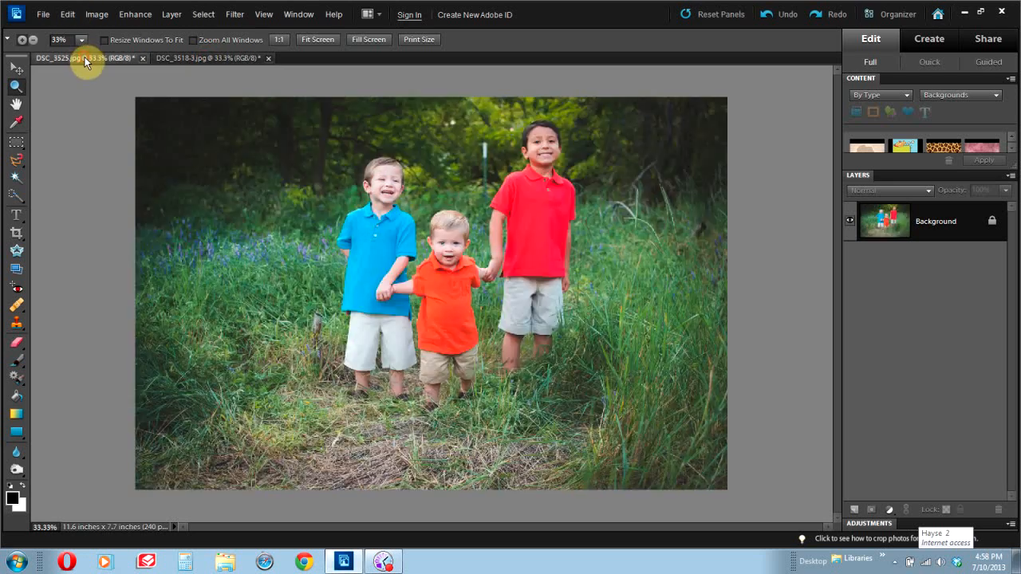
Select the youngest boy's head, including ears and neck, in DSC_3525.jpg with the Quick Selection tool
{"action": "left_click", "coordinate": [18, 202]}
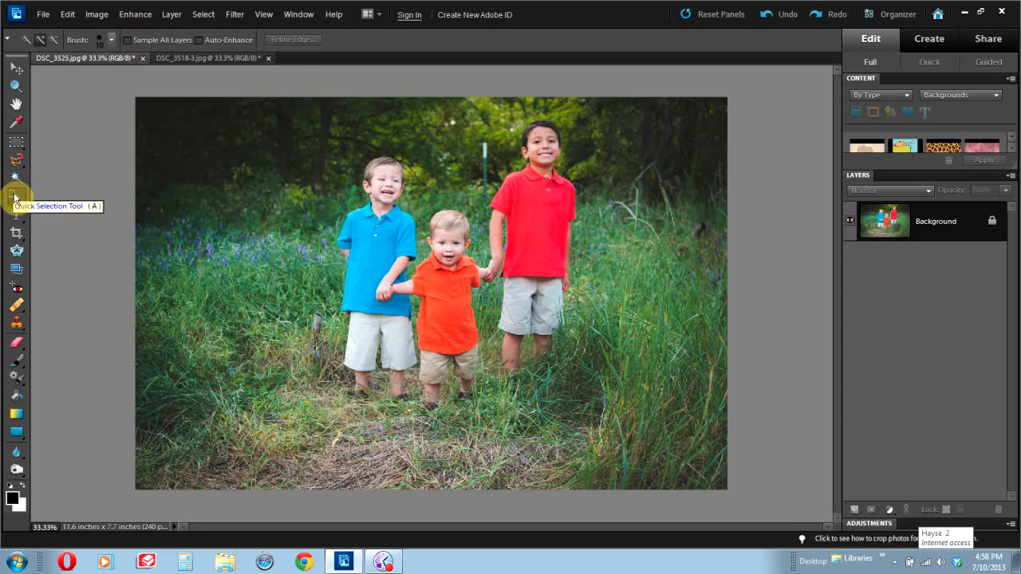
{"action": "key", "text": "ctrl+1"}
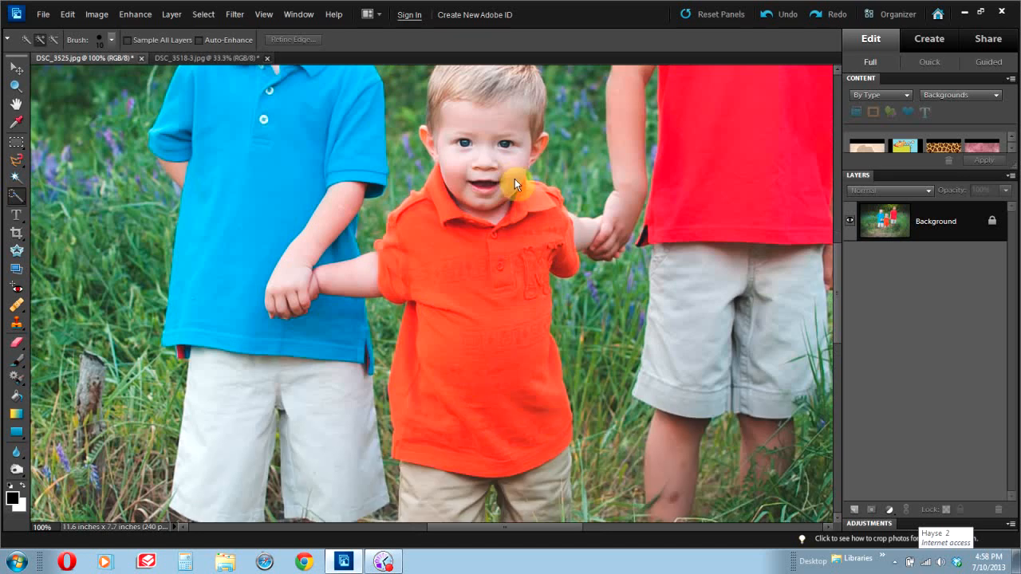
{"action": "left_click_drag", "start_coordinate": [836, 258], "coordinate": [834, 232]}
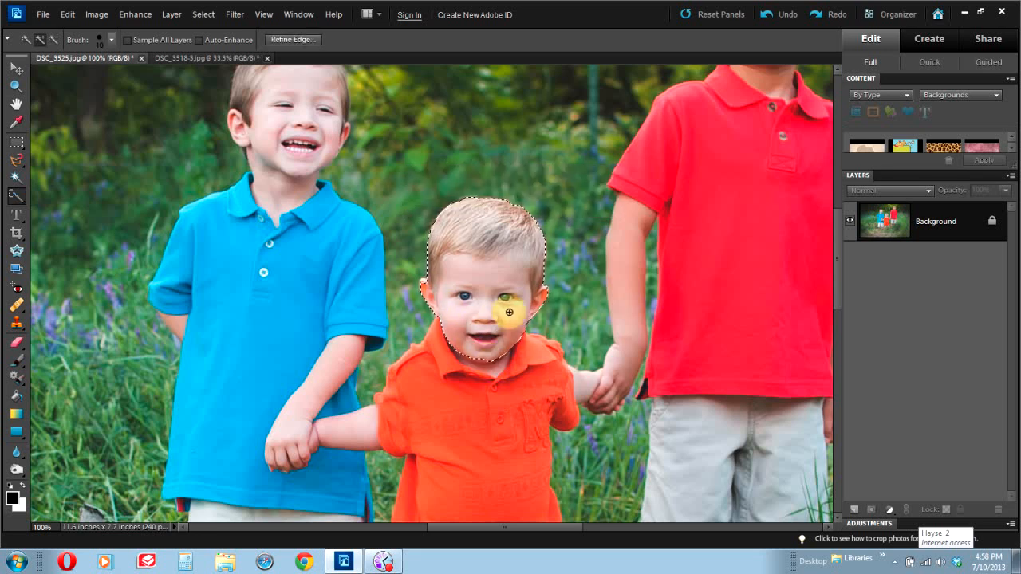
{"action": "left_click", "coordinate": [425, 283]}
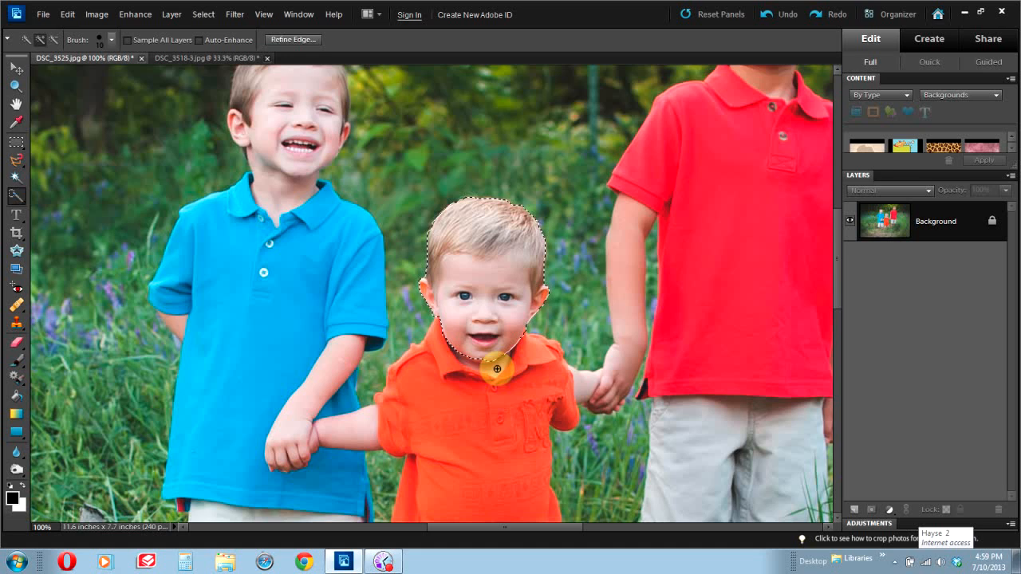
{"action": "left_click", "coordinate": [497, 368]}
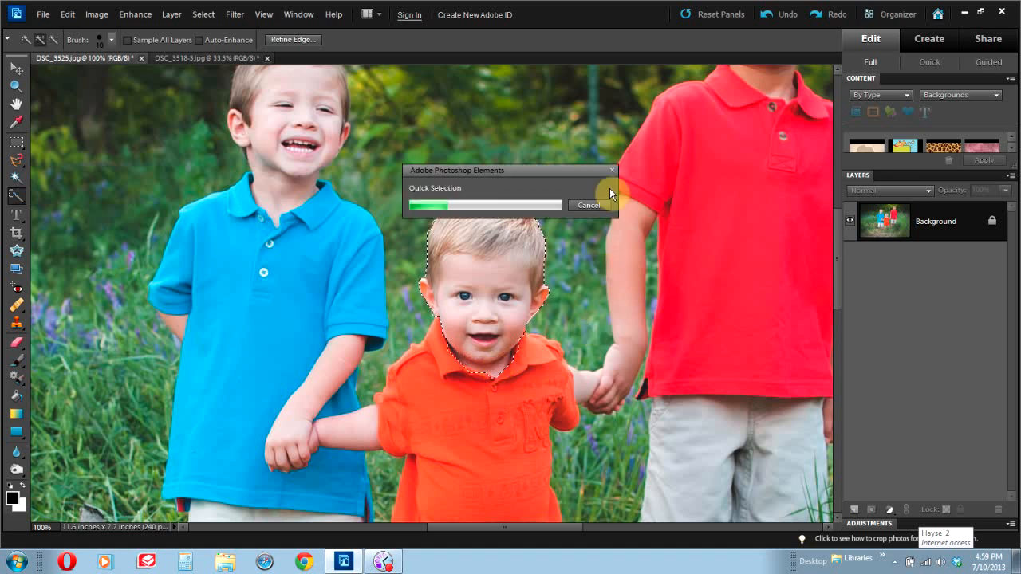
{"action": "left_click", "coordinate": [499, 412]}
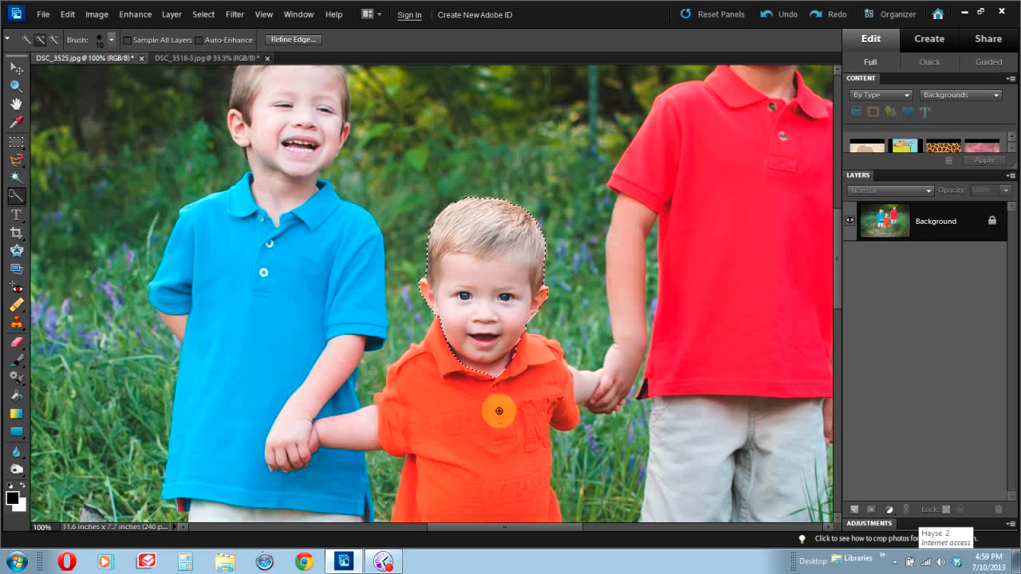
Paste the head copied from DSC_3525.jpg into DSC_3518-3.jpg as a new layer
{"action": "left_click", "coordinate": [236, 60]}
{"action": "left_click", "coordinate": [68, 16]}
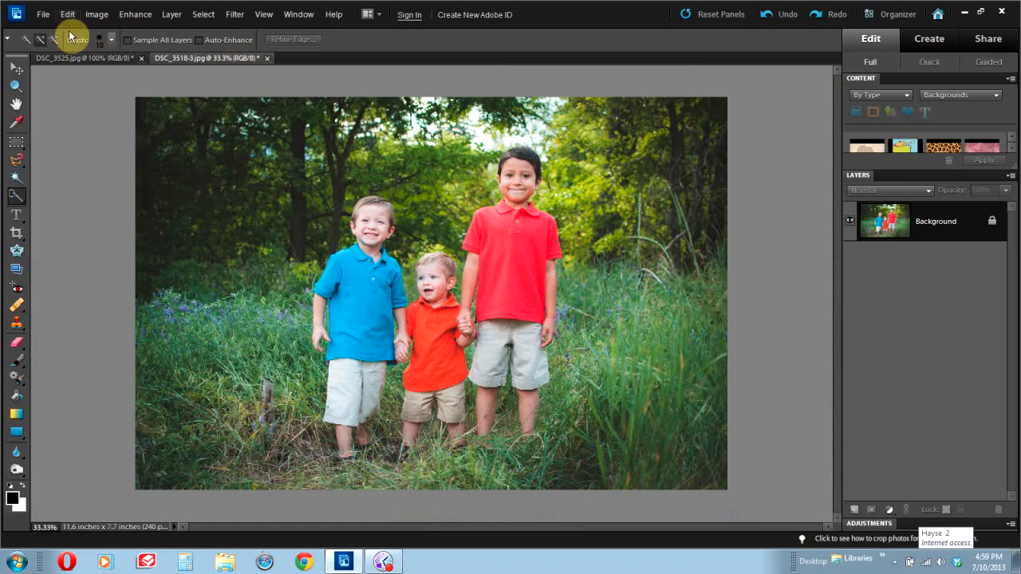
{"action": "left_click", "coordinate": [88, 107]}
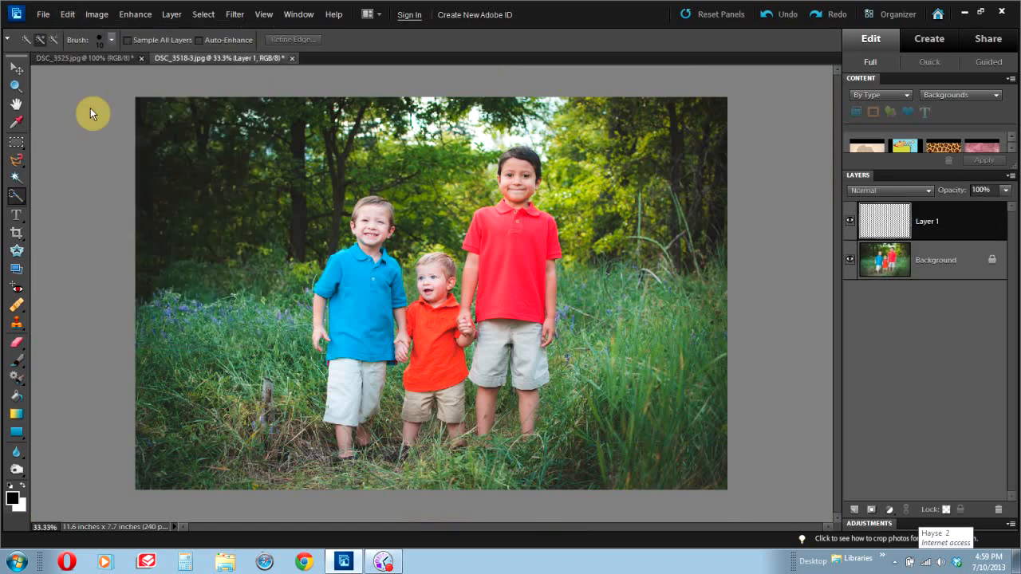
Move the pasted head over the youngest boy's original head, keeping its scale at 100%
{"action": "left_click", "coordinate": [18, 70]}
{"action": "left_click_drag", "start_coordinate": [433, 295], "coordinate": [389, 287]}
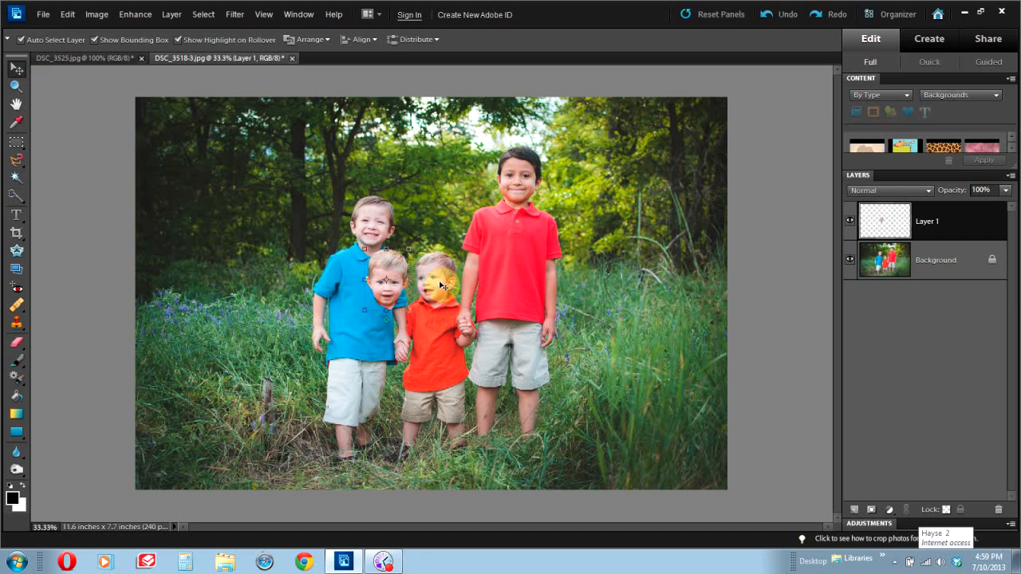
{"action": "left_click", "coordinate": [406, 251]}
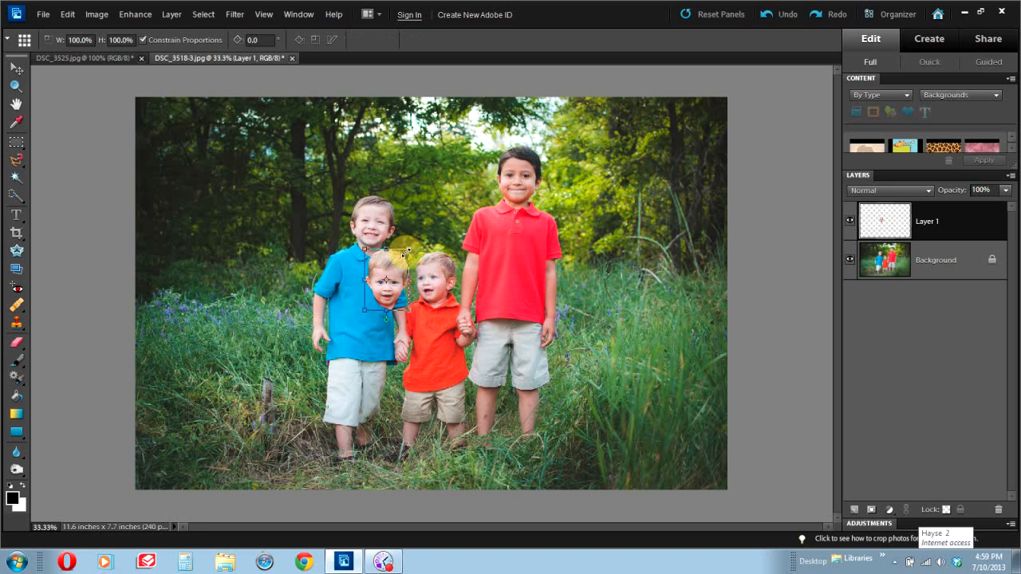
{"action": "left_click_drag", "start_coordinate": [406, 252], "coordinate": [407, 251]}
{"action": "key", "text": "Return"}
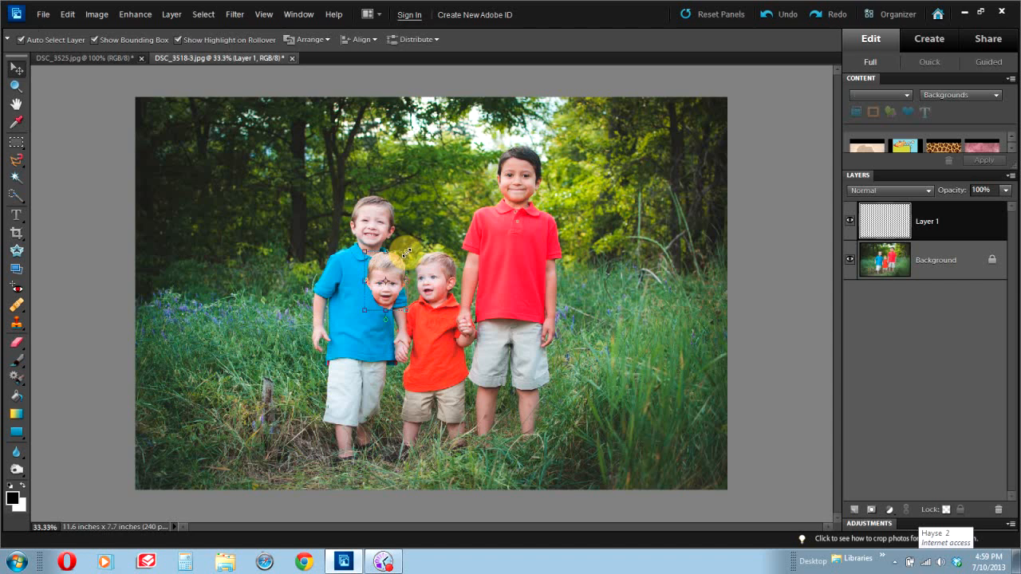
{"action": "left_click_drag", "start_coordinate": [394, 282], "coordinate": [439, 283]}
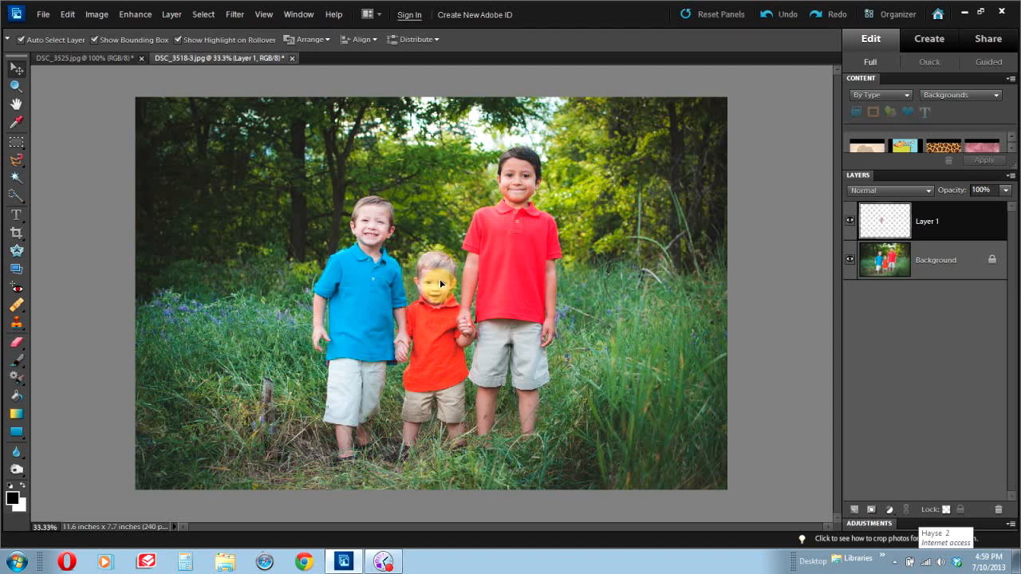
{"action": "left_click_drag", "start_coordinate": [441, 283], "coordinate": [440, 283]}
Make the Background layer active and hide Layer 1 to expose the youngest boy's original head
{"action": "left_click", "coordinate": [924, 269]}
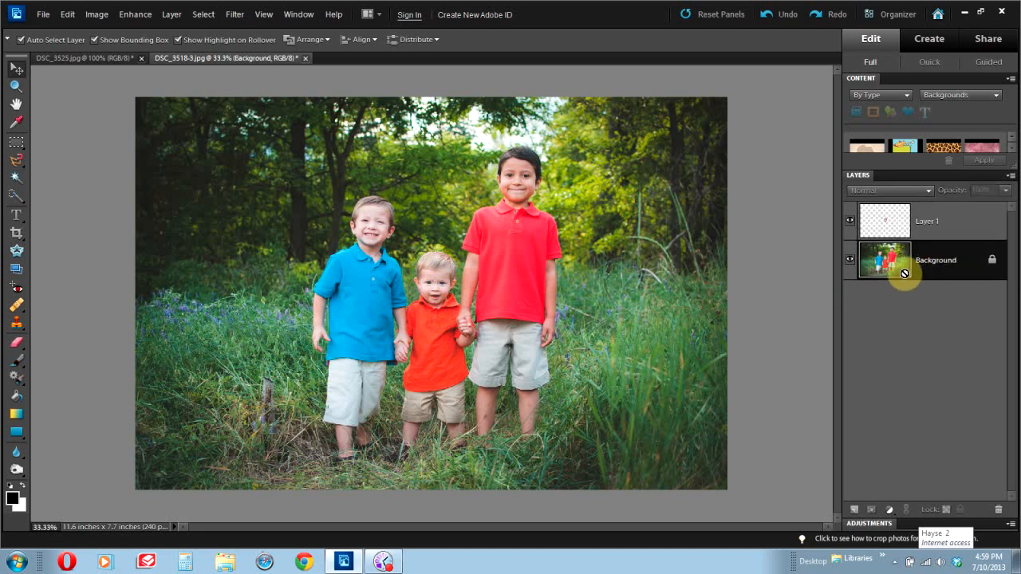
{"action": "key", "text": "ctrl+plus"}
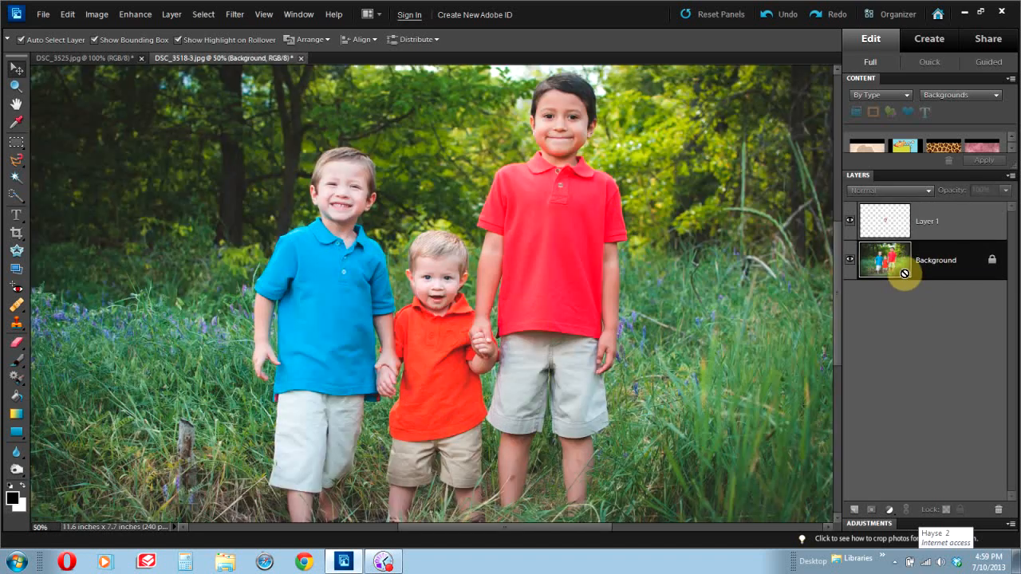
{"action": "key", "text": "ctrl+plus"}
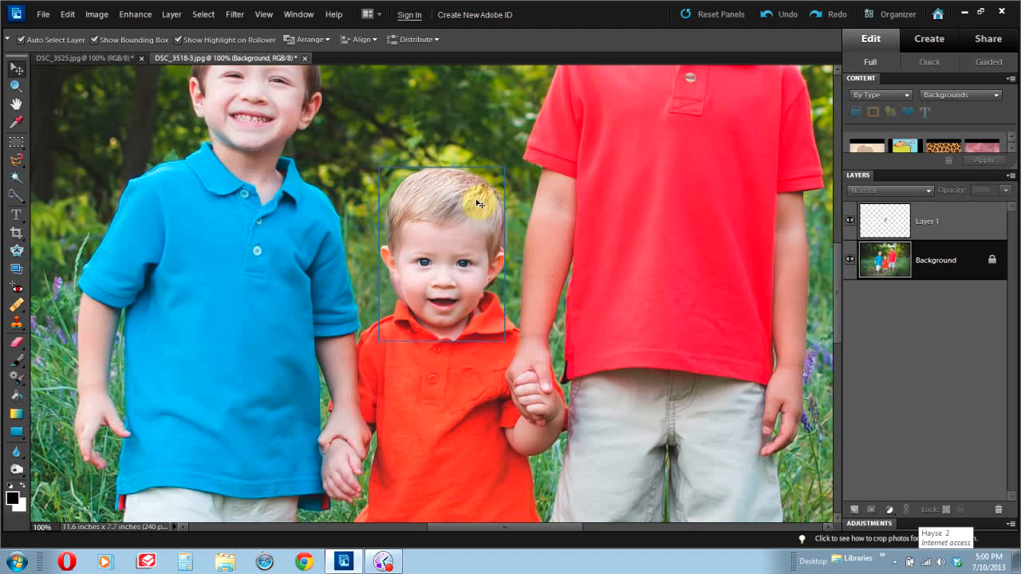
{"action": "left_click", "coordinate": [848, 228]}
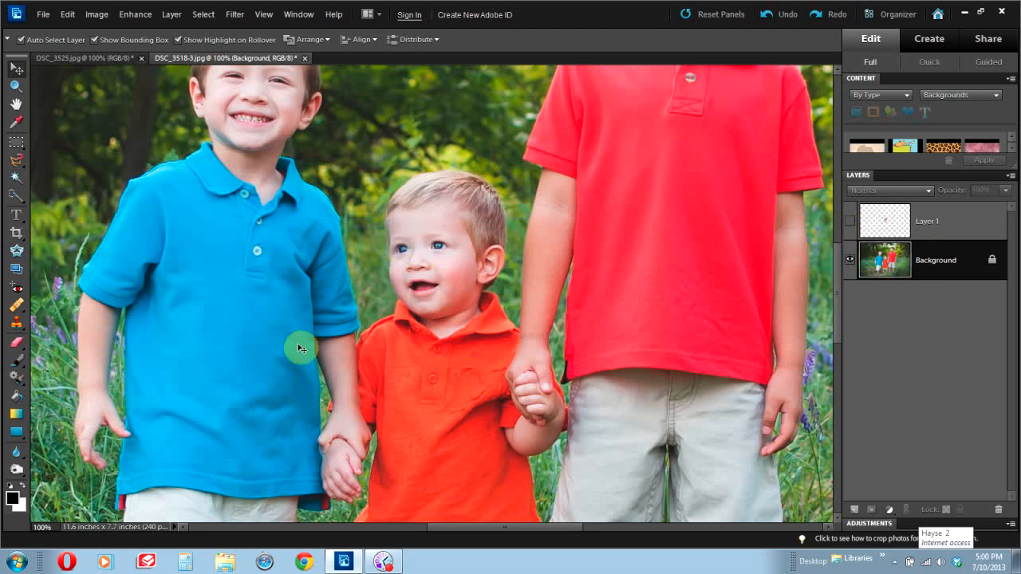
Cover the front edge of the youngest boy's original face with nearby greenery using a 50 px Clone Stamp
{"action": "left_click", "coordinate": [16, 323]}
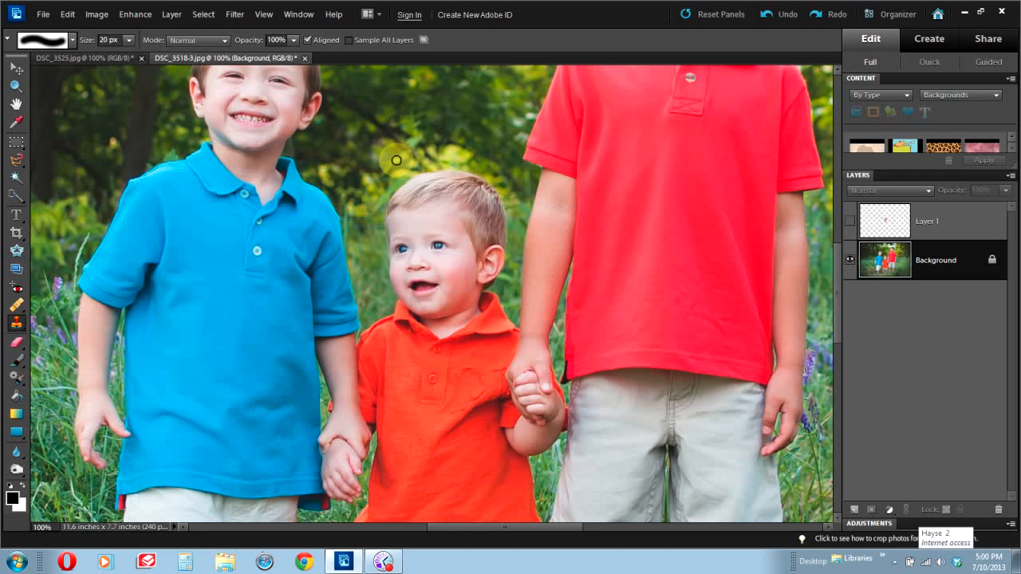
{"action": "key", "text": "bracketright"}
{"action": "key", "text": "bracketright"}
{"action": "key", "text": "bracketright"}
{"action": "key", "text": "bracketright"}
{"action": "key", "text": "bracketright"}
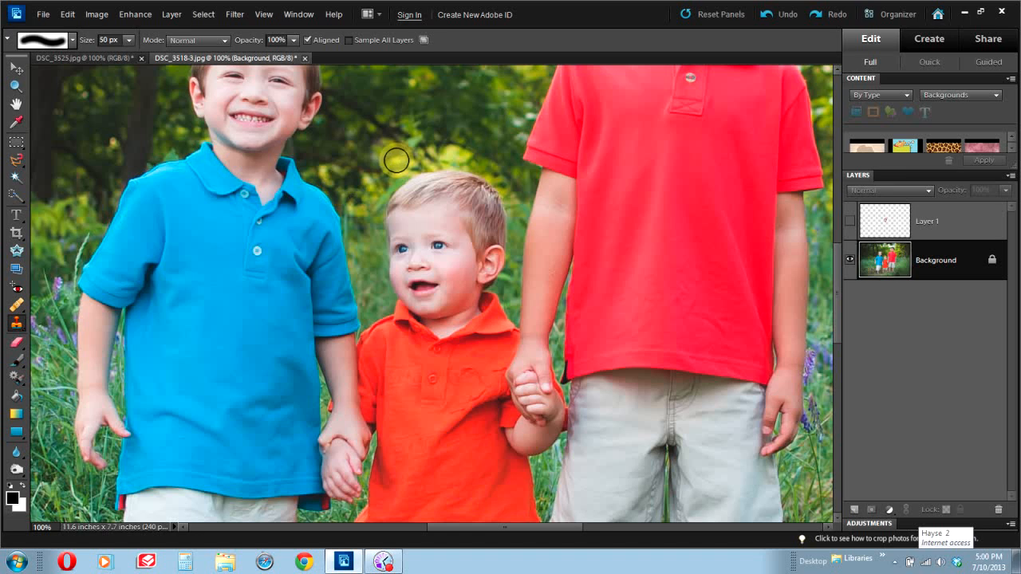
{"action": "left_click", "coordinate": [376, 255], "text": "alt"}
{"action": "left_click", "coordinate": [401, 273]}
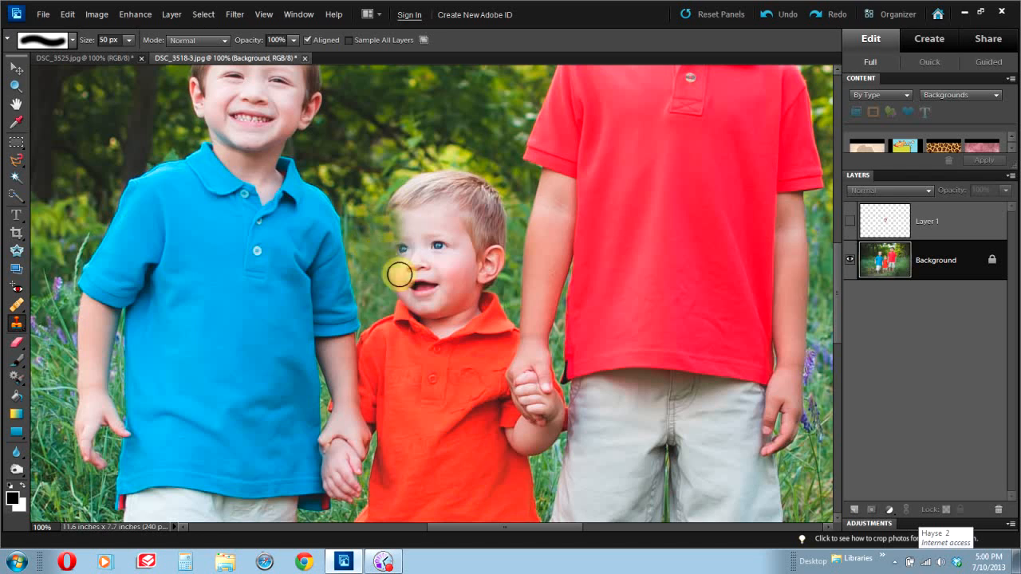
{"action": "left_click", "coordinate": [376, 258], "text": "alt"}
{"action": "left_click", "coordinate": [394, 271]}
{"action": "left_click", "coordinate": [394, 272]}
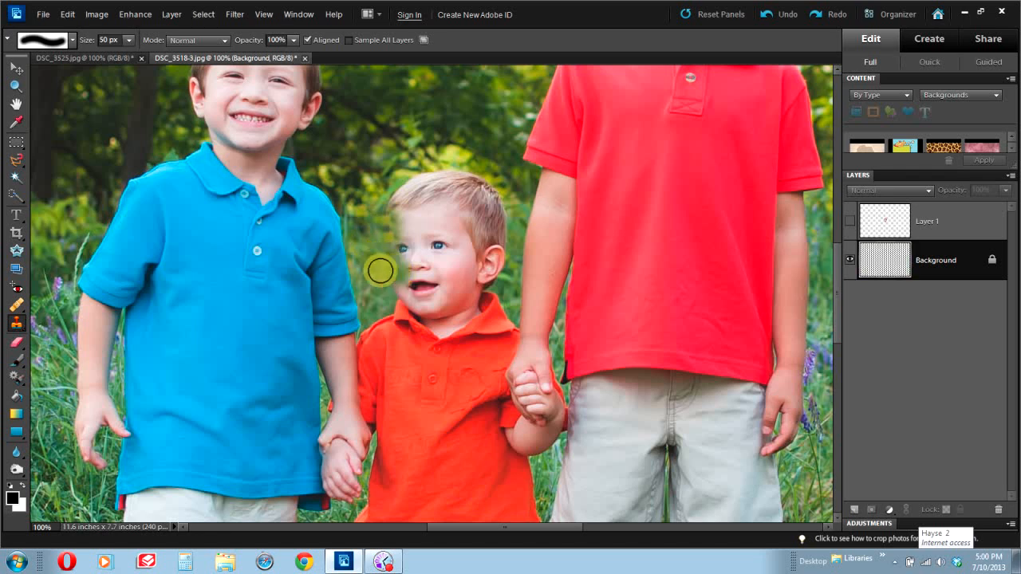
{"action": "left_click", "coordinate": [403, 288]}
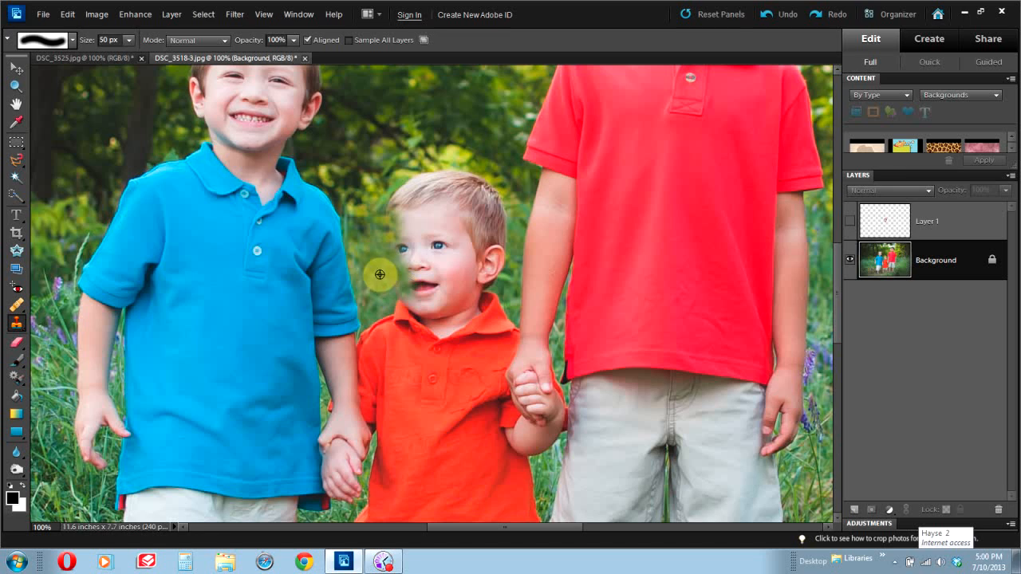
Clone background foliage over the upper back edge of the youngest boy's hair with the 50 px brush
{"action": "left_click", "coordinate": [494, 160], "text": "alt"}
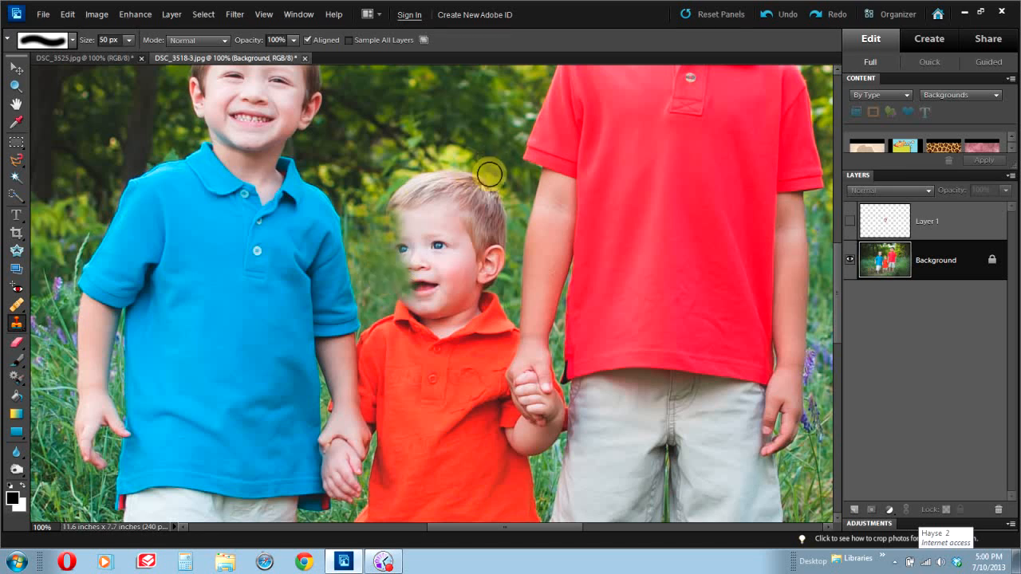
{"action": "left_click", "coordinate": [487, 185]}
{"action": "left_click", "coordinate": [494, 159], "text": "alt"}
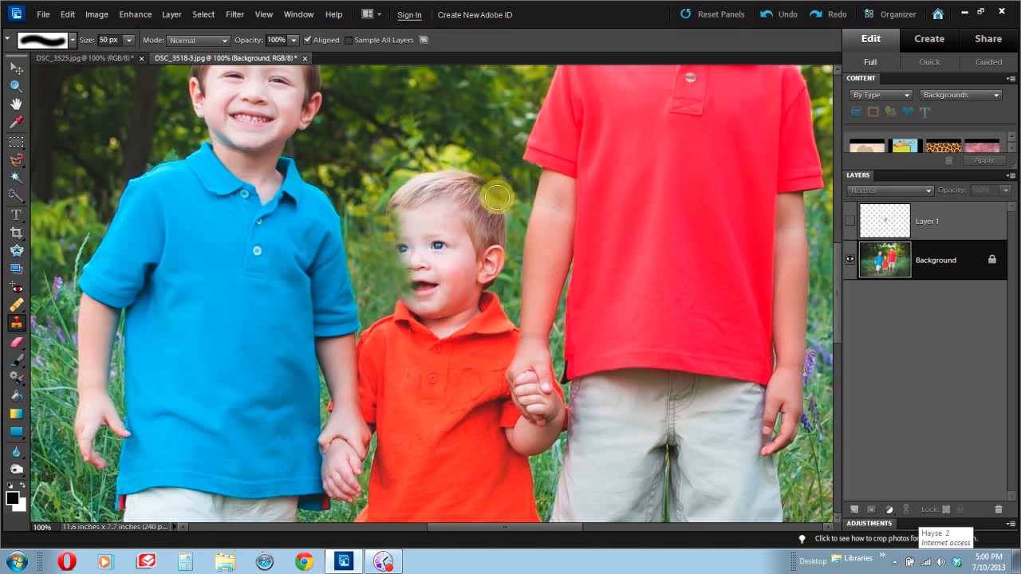
{"action": "left_click", "coordinate": [496, 197]}
Clone nearby greenery over the back edge of the youngest boy's hair using a 40 px Clone Stamp
{"action": "key", "text": "bracketleft"}
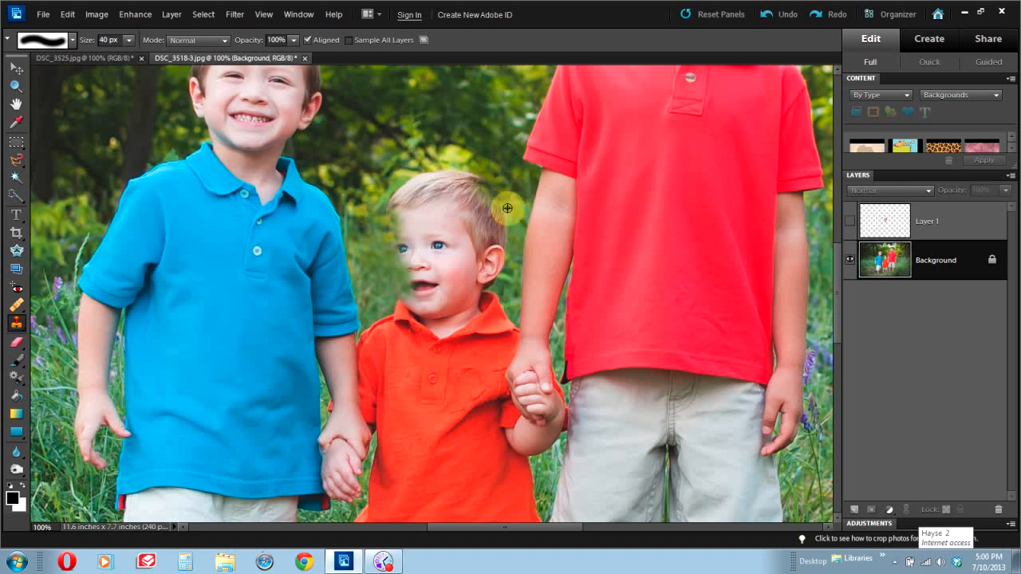
{"action": "left_click", "coordinate": [500, 210]}
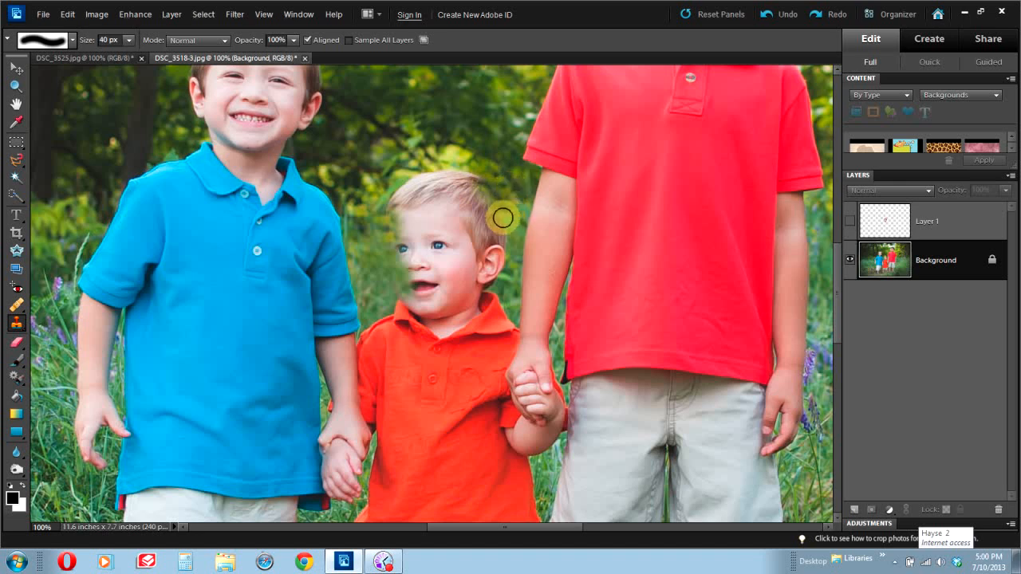
{"action": "left_click", "coordinate": [504, 226]}
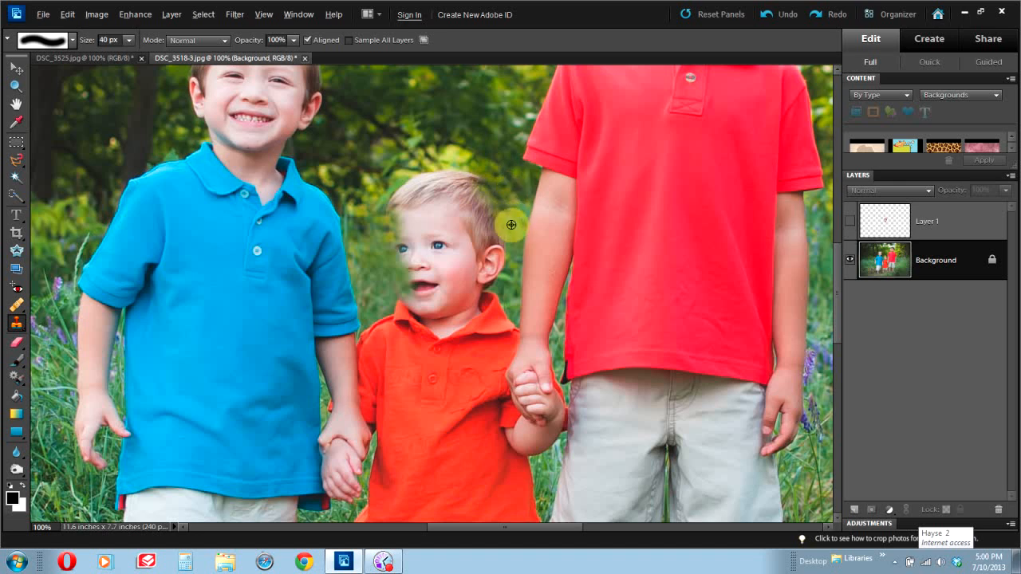
{"action": "left_click", "coordinate": [509, 233]}
{"action": "left_click", "coordinate": [505, 237]}
Cover the outer edge of the youngest boy's original ear and the area below it with cloned greenery at 40 px
{"action": "left_click", "coordinate": [503, 254]}
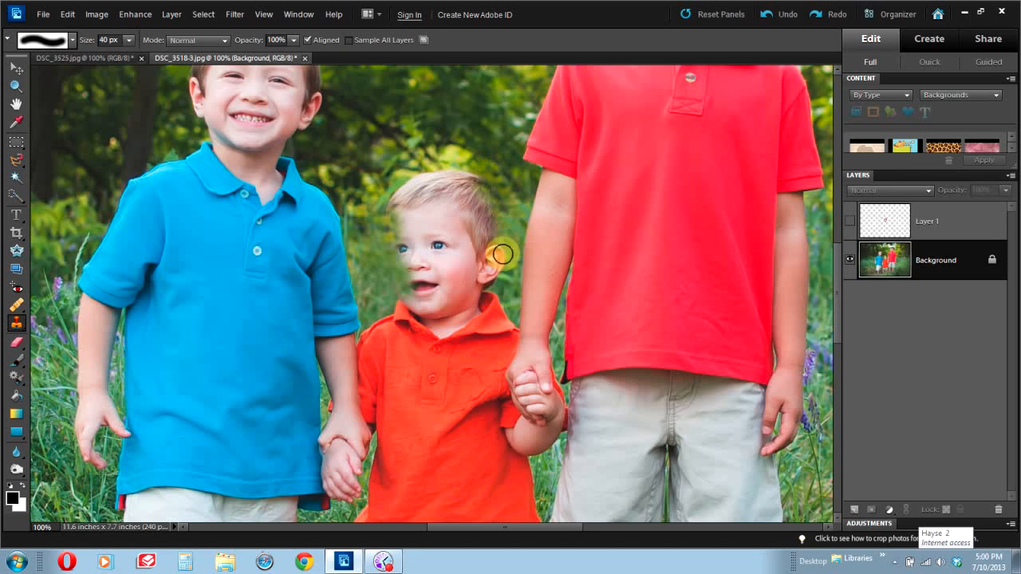
{"action": "left_click", "coordinate": [502, 254]}
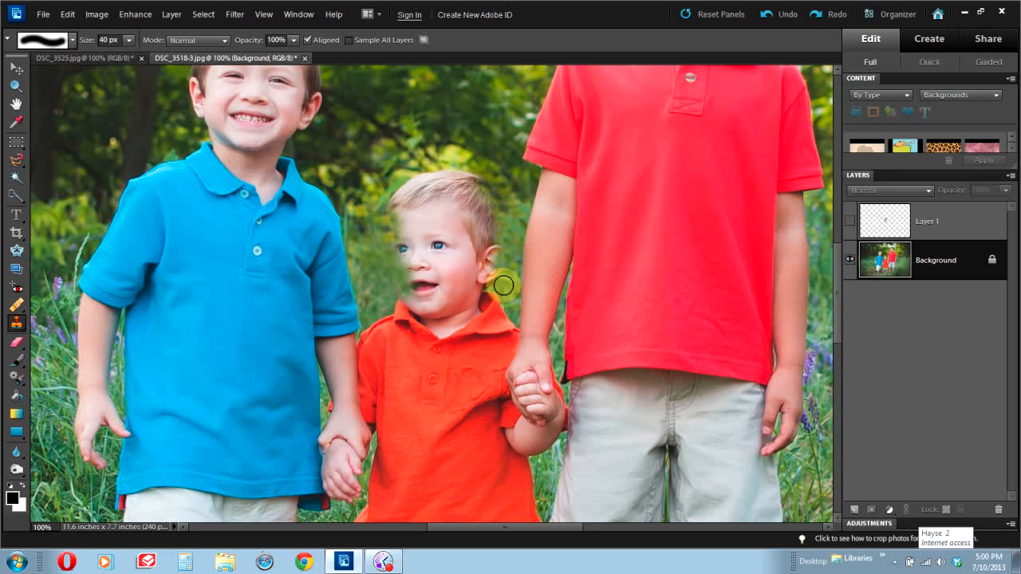
{"action": "left_click", "coordinate": [494, 279]}
{"action": "left_click", "coordinate": [501, 266]}
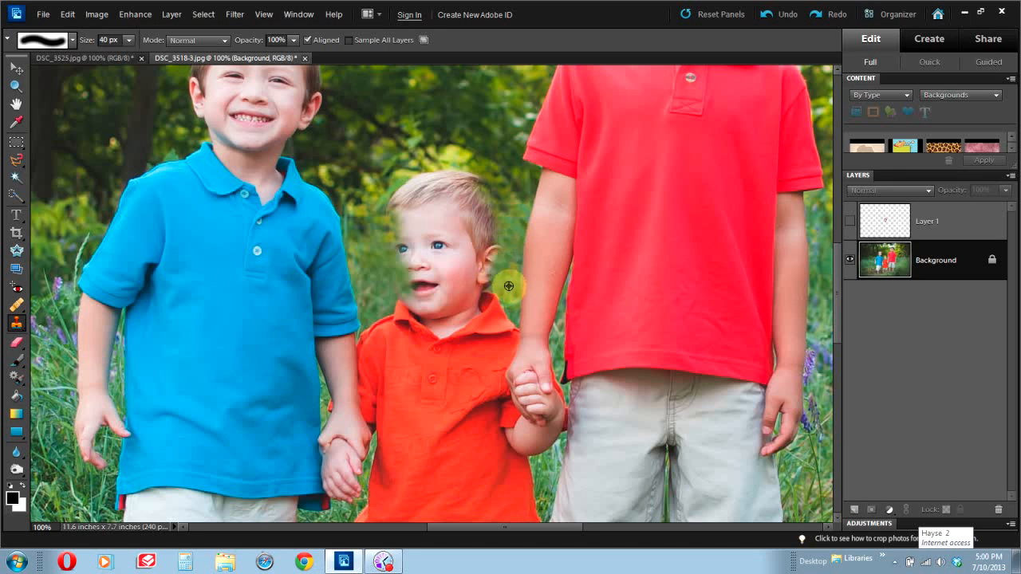
{"action": "left_click", "coordinate": [486, 281]}
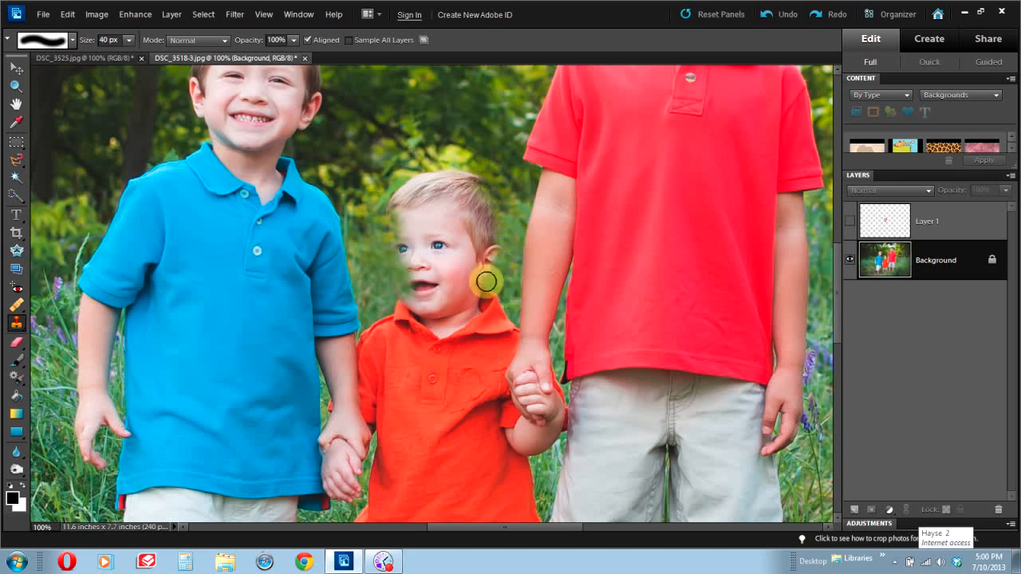
Sample the grass beside the youngest boy's face and clone it over the front edge of his cheek and chin
{"action": "left_click", "coordinate": [376, 289], "text": "alt"}
{"action": "left_click", "coordinate": [393, 280]}
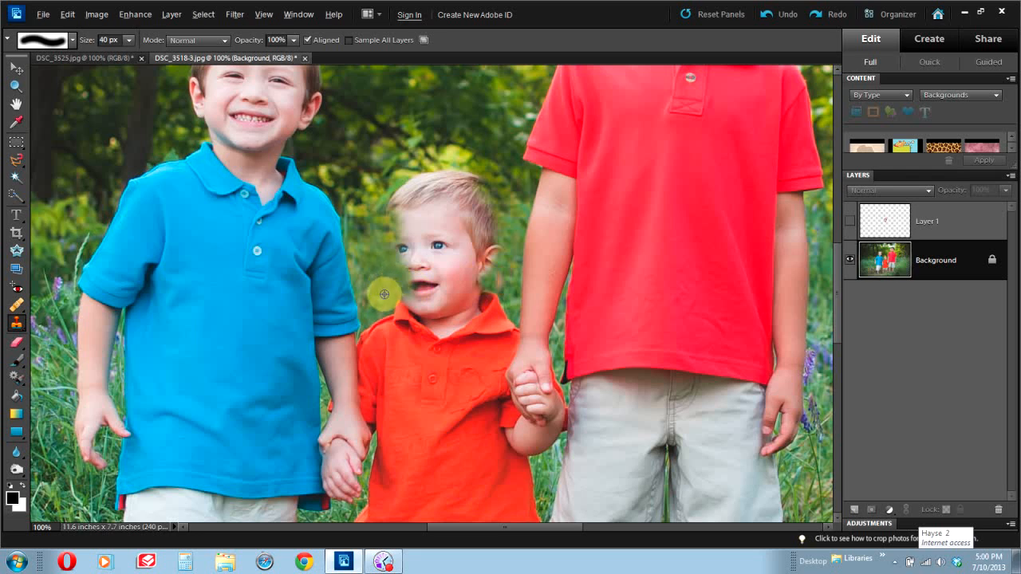
{"action": "left_click", "coordinate": [398, 292]}
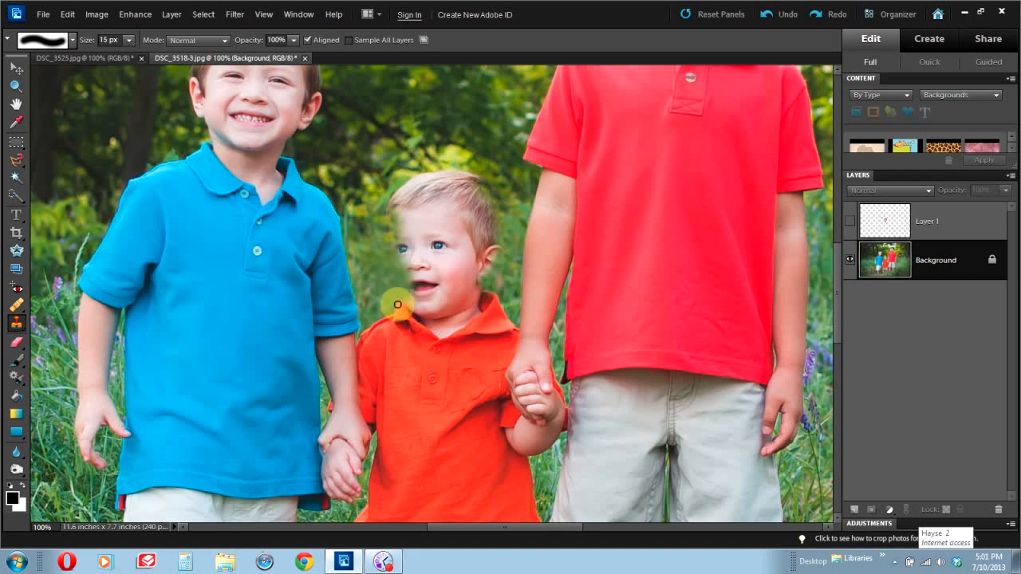
Clean up the edge between the chin and the orange collar with a 15 px Clone Stamp, and show Layer 1 again
{"action": "left_click", "coordinate": [399, 300]}
{"action": "left_click", "coordinate": [399, 301]}
{"action": "left_click", "coordinate": [399, 296]}
{"action": "left_click", "coordinate": [403, 304]}
{"action": "left_click", "coordinate": [404, 306]}
{"action": "left_click", "coordinate": [404, 307]}
{"action": "left_click", "coordinate": [406, 308]}
{"action": "left_click", "coordinate": [401, 307]}
{"action": "left_click", "coordinate": [850, 222]}
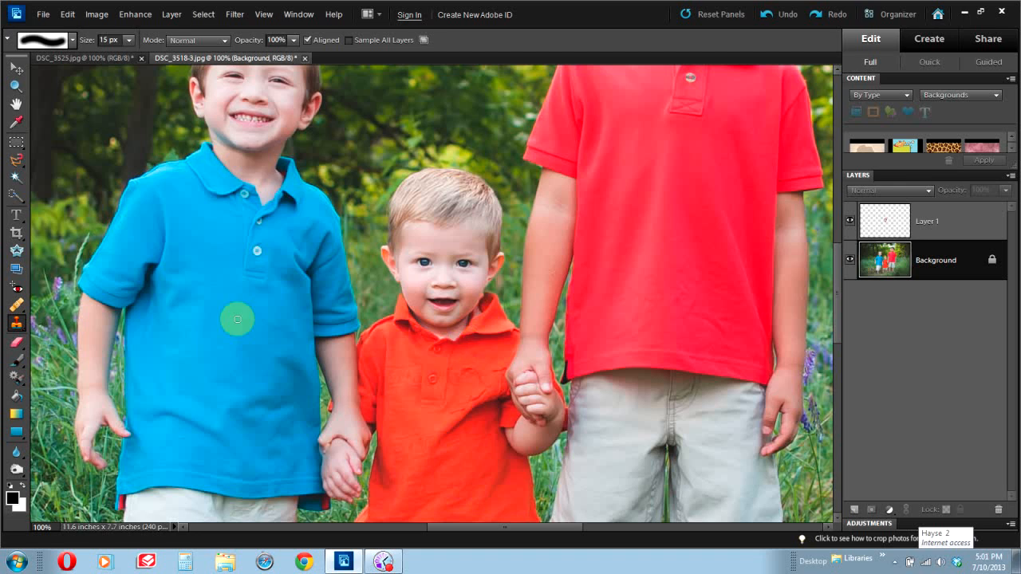
Make Layer 1 active and nudge the pasted head slightly left and down so it sits properly in the orange collar
{"action": "left_click", "coordinate": [17, 345]}
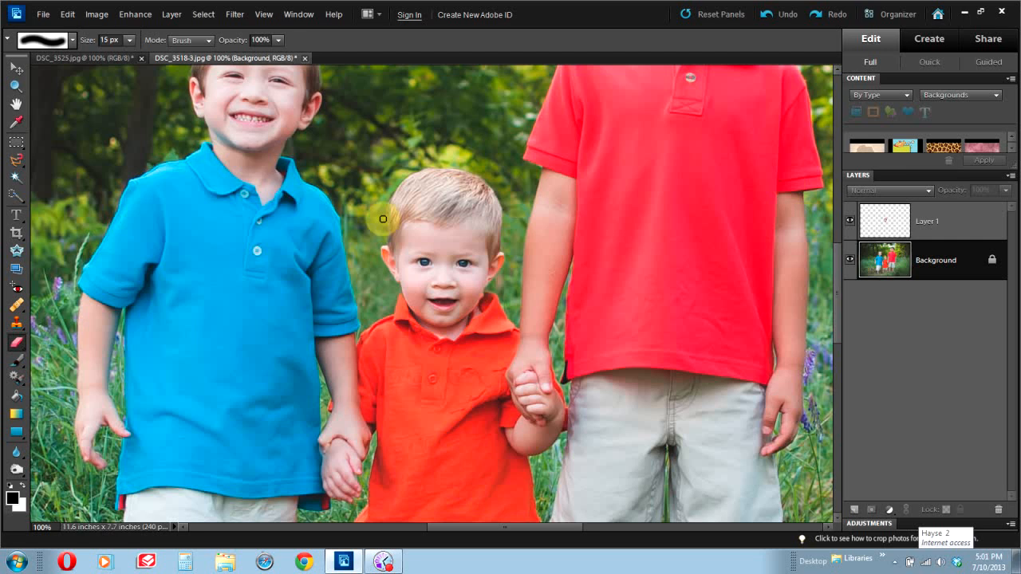
{"action": "left_click", "coordinate": [14, 70]}
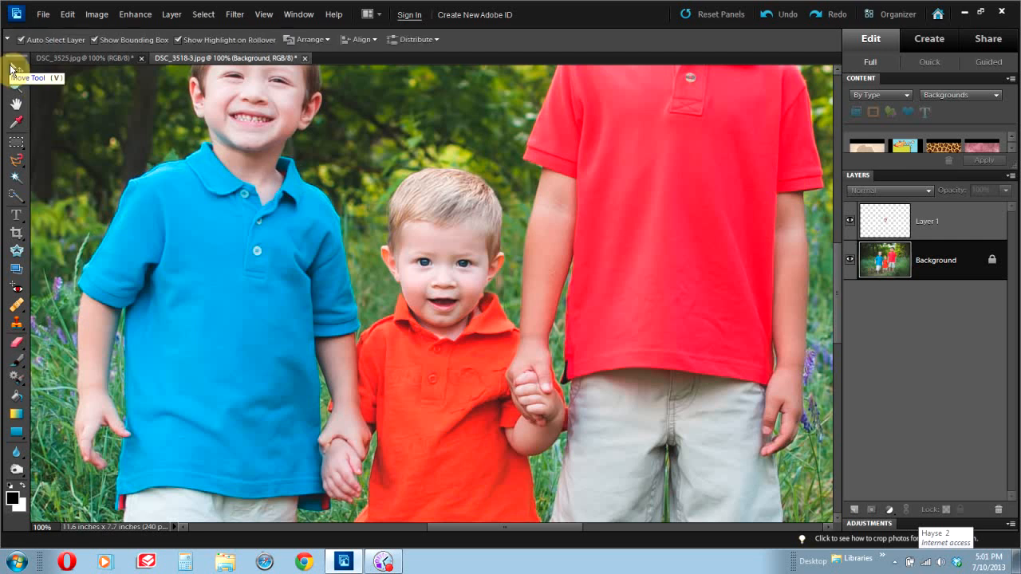
{"action": "left_click", "coordinate": [952, 221]}
{"action": "key", "text": "Right"}
{"action": "key", "text": "Right"}
{"action": "key", "text": "Right"}
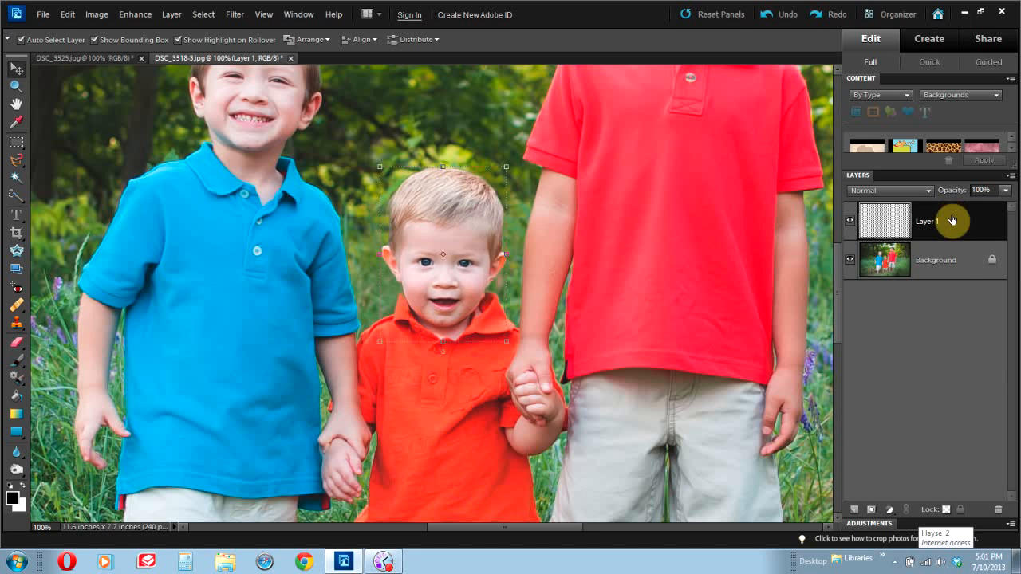
{"action": "key", "text": "Down"}
{"action": "key", "text": "Down"}
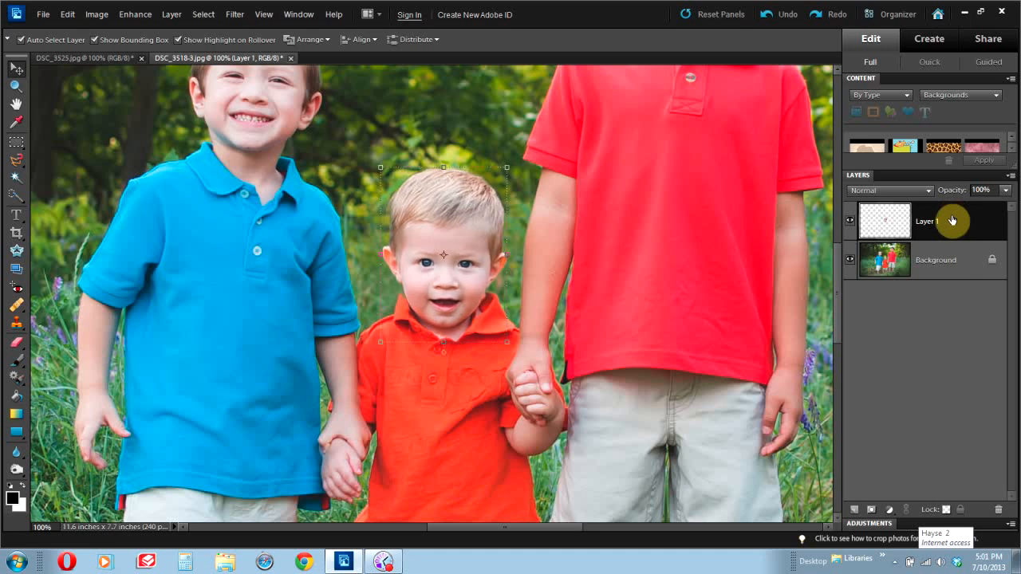
{"action": "key", "text": "Left"}
{"action": "key", "text": "Up"}
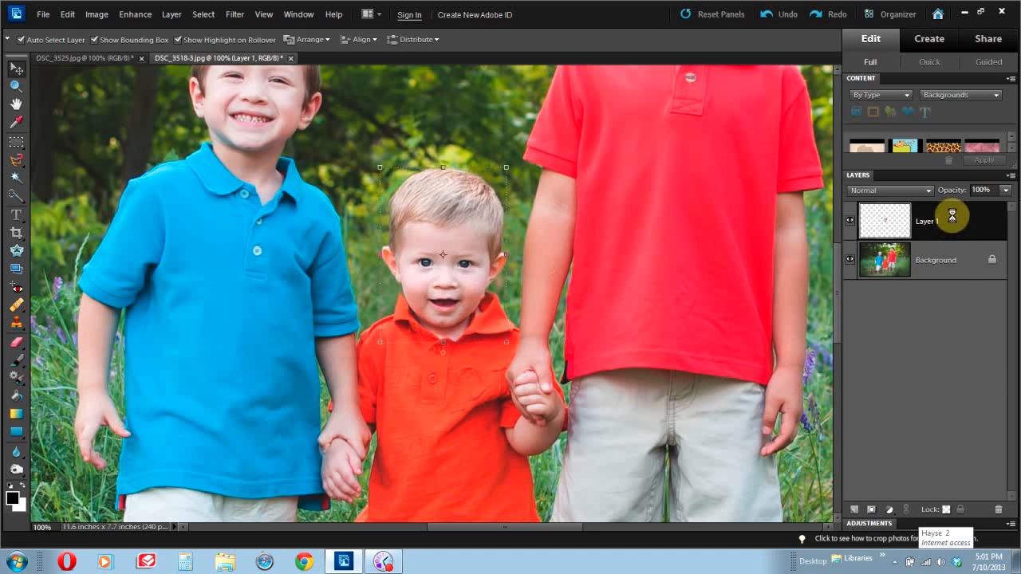
{"action": "key", "text": "Left"}
{"action": "key", "text": "Left"}
{"action": "key", "text": "Left"}
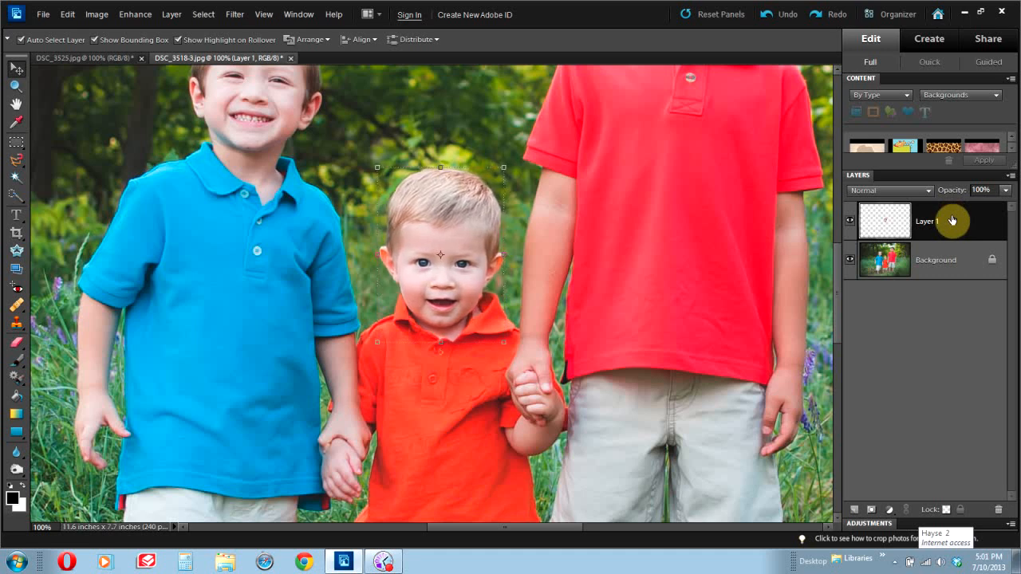
{"action": "key", "text": "Down"}
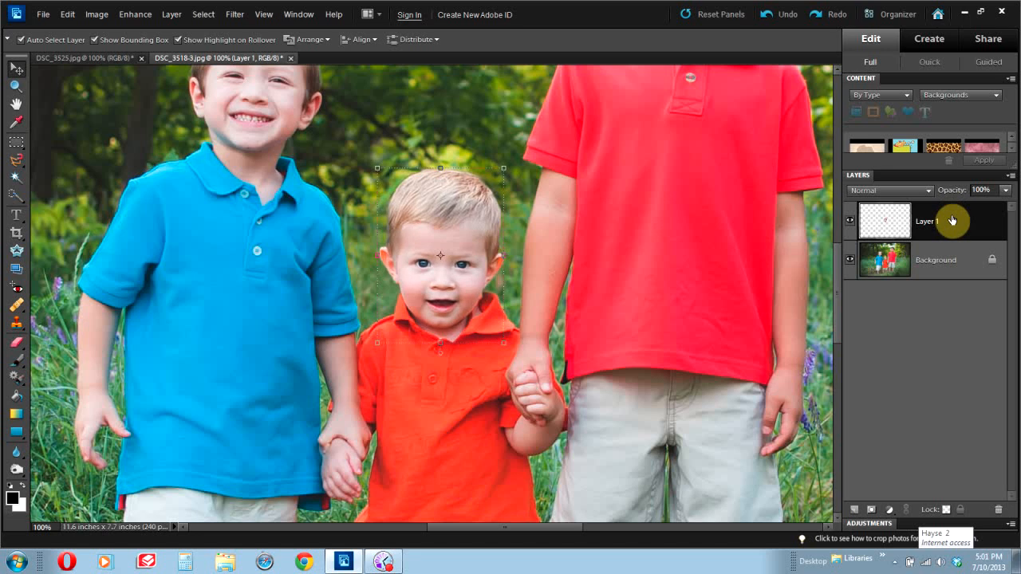
Hide Layer 1, clone greenery on the Background layer beside the youngest boy's ear and neck, and show Layer 1 again
{"action": "left_click", "coordinate": [931, 260]}
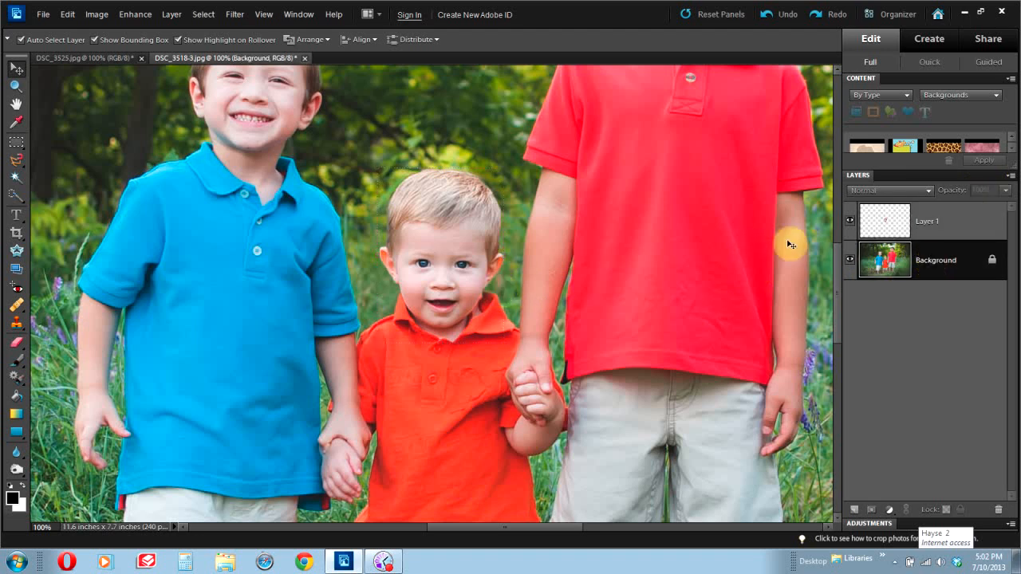
{"action": "left_click", "coordinate": [849, 224]}
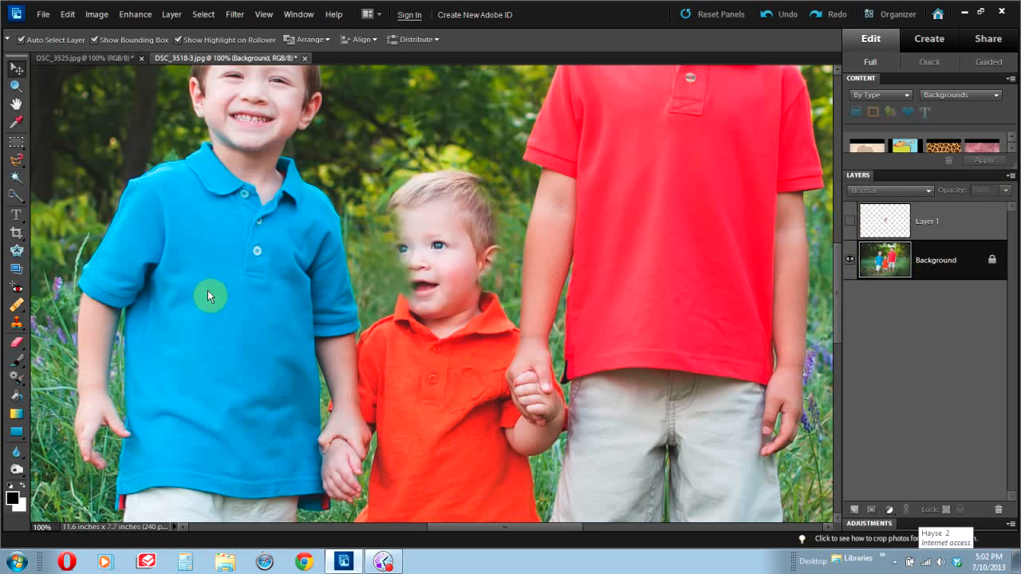
{"action": "left_click", "coordinate": [18, 327]}
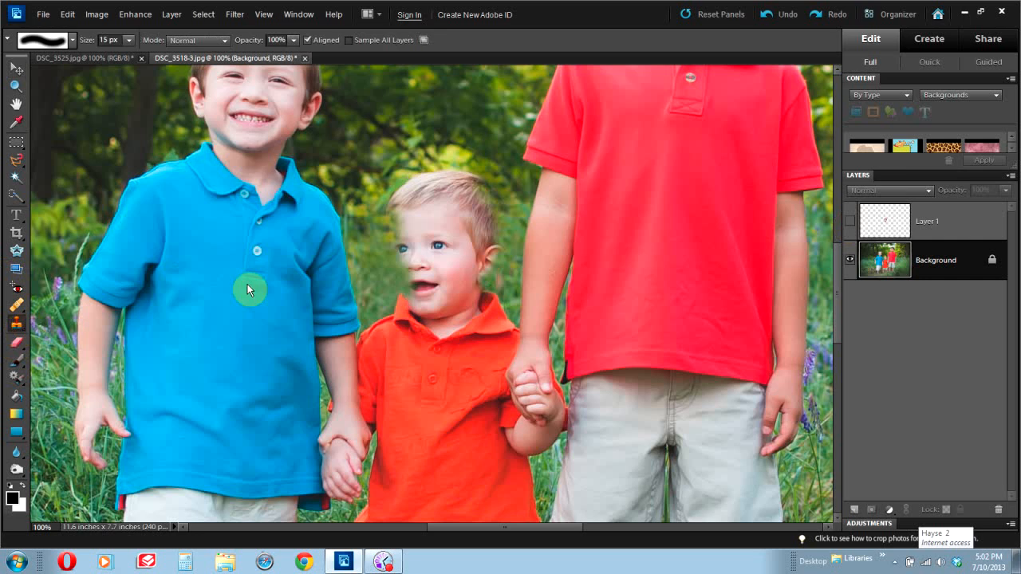
{"action": "left_click", "coordinate": [500, 277]}
{"action": "left_click", "coordinate": [500, 275]}
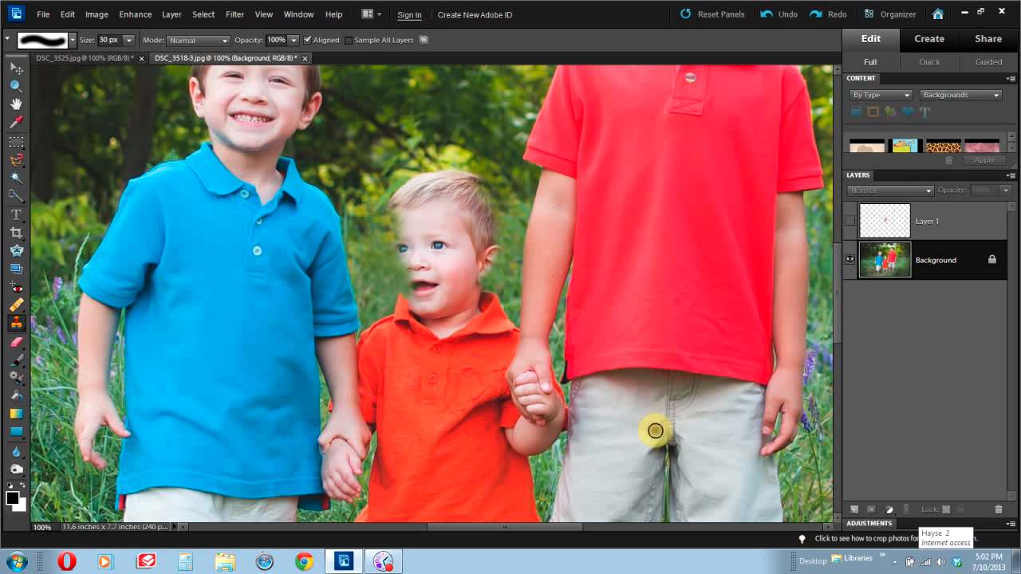
{"action": "left_click", "coordinate": [849, 221]}
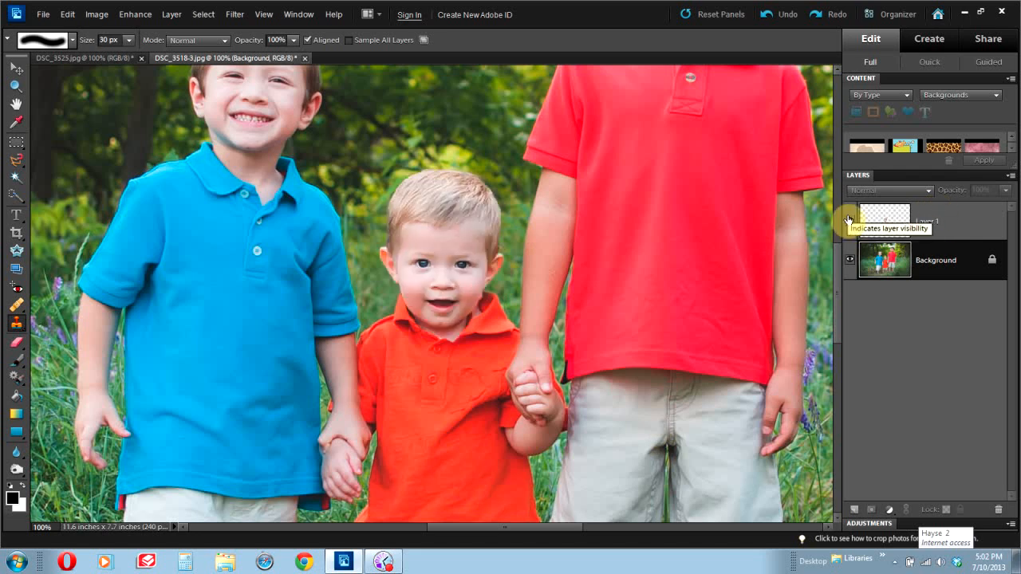
Erase the leftover lower neck edge of the pasted head on Layer 1 along the orange collar with a smaller Eraser brush
{"action": "left_click", "coordinate": [17, 341]}
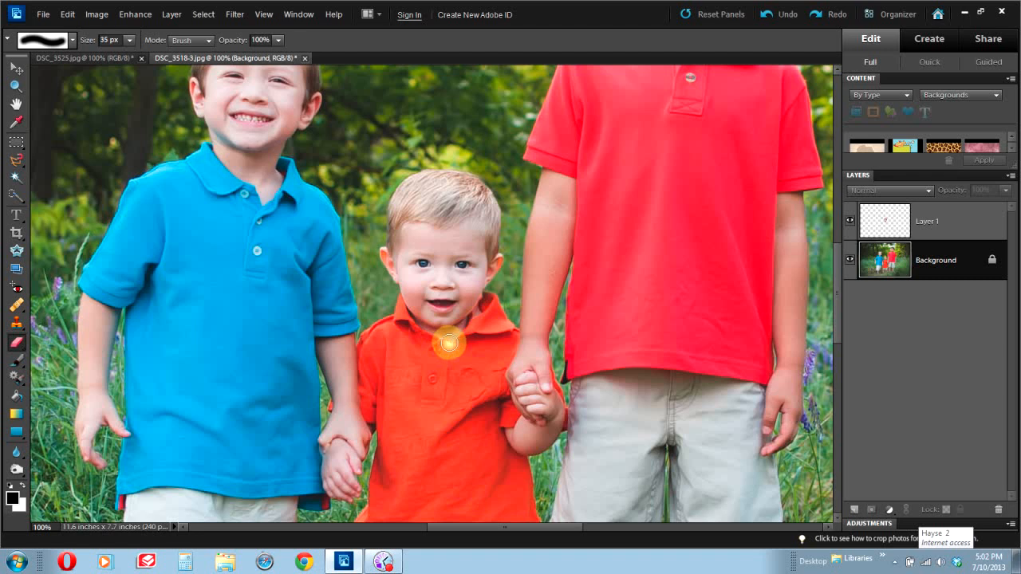
{"action": "left_click", "coordinate": [942, 232]}
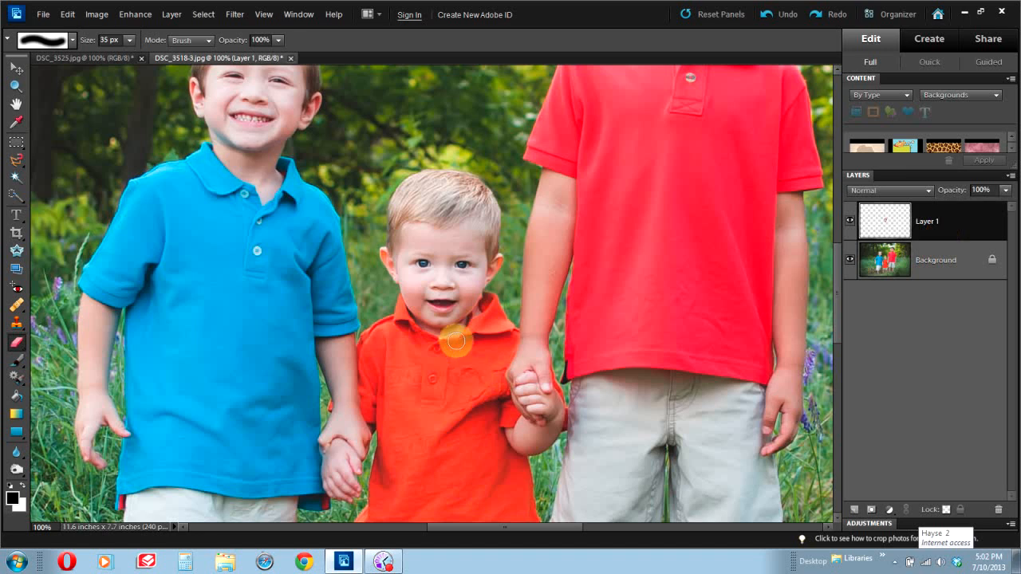
{"action": "key", "text": "bracketleft"}
{"action": "left_click_drag", "start_coordinate": [452, 341], "coordinate": [439, 343]}
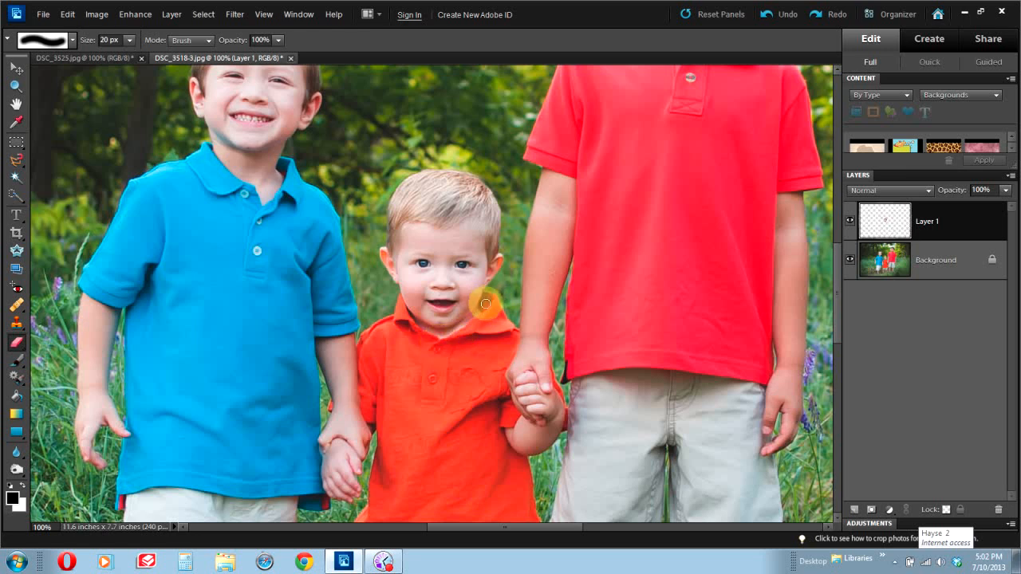
{"action": "key", "text": "ctrl+minus"}
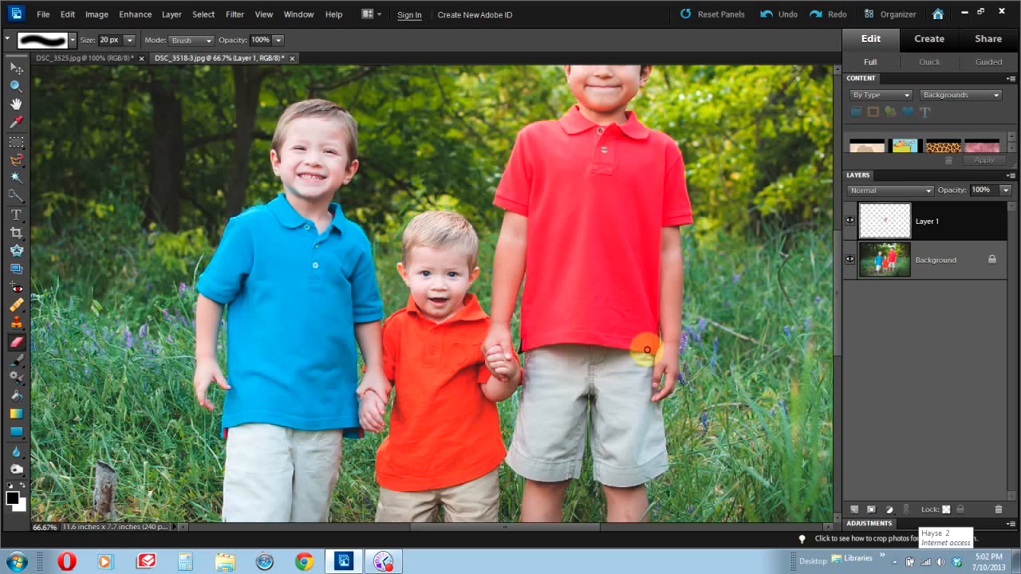
Nudge the pasted head on Layer 1 slightly to the right with the Move tool, fine-tuning its height
{"action": "left_click", "coordinate": [16, 67]}
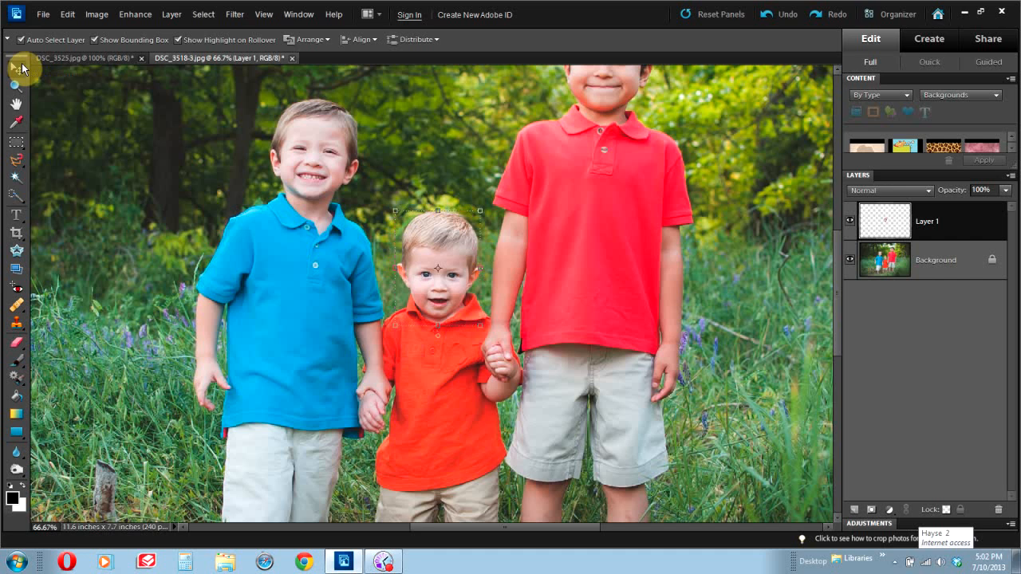
{"action": "key", "text": "Right"}
{"action": "key", "text": "Right"}
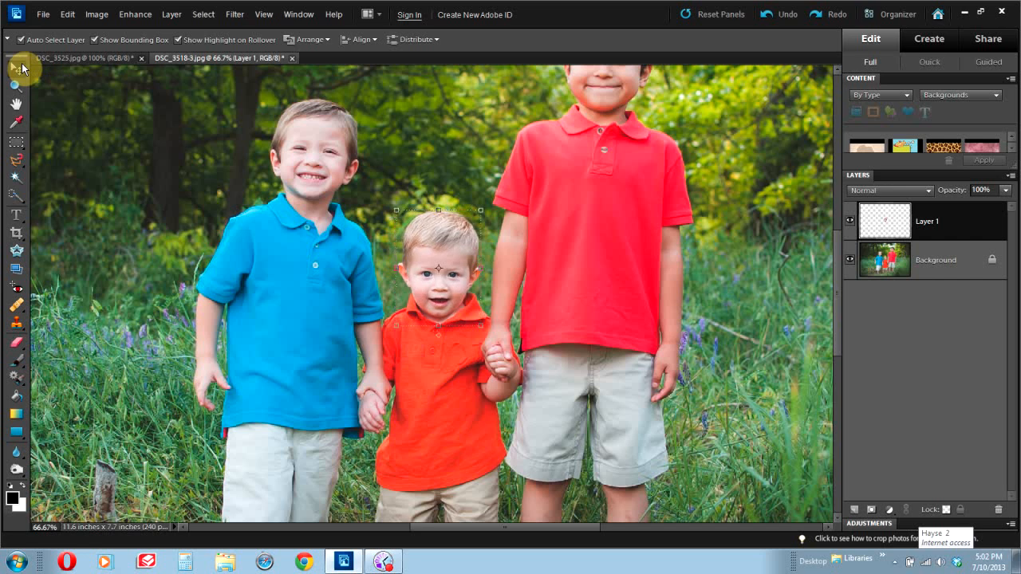
{"action": "key", "text": "Down"}
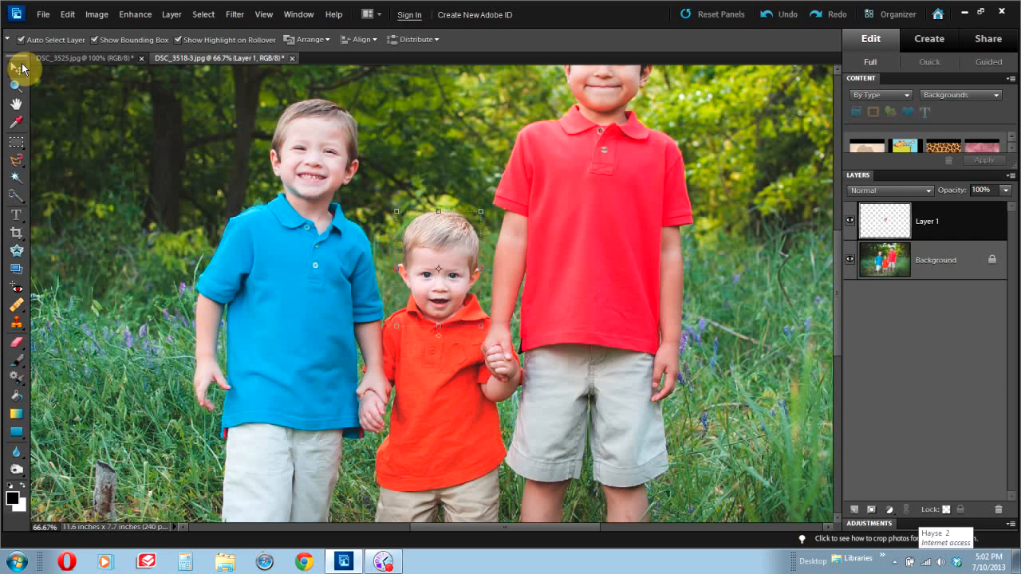
Check the whole photo and flatten Layer 1 and the Background layer into a single image
{"action": "left_click", "coordinate": [986, 261]}
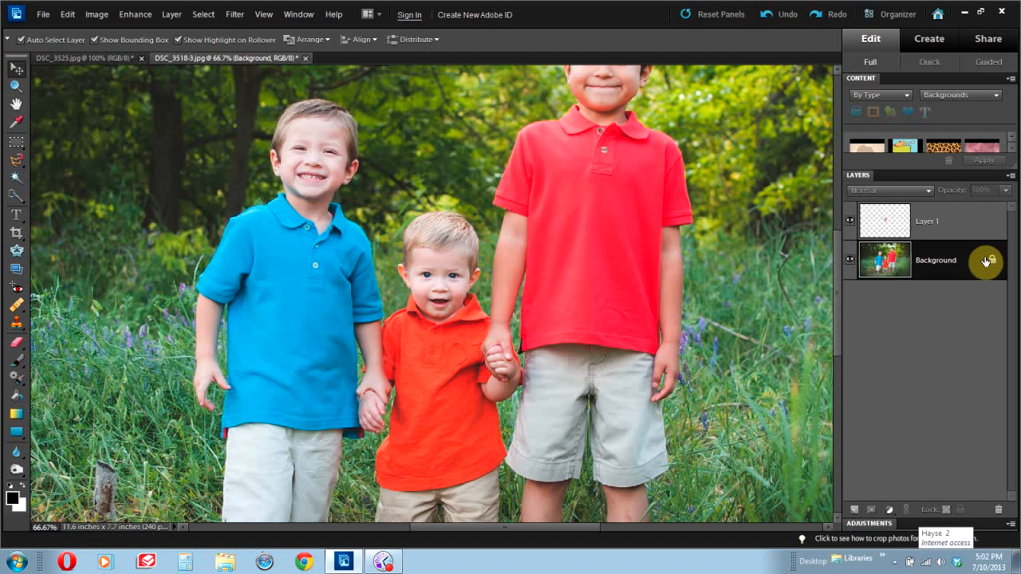
{"action": "key", "text": "ctrl+minus"}
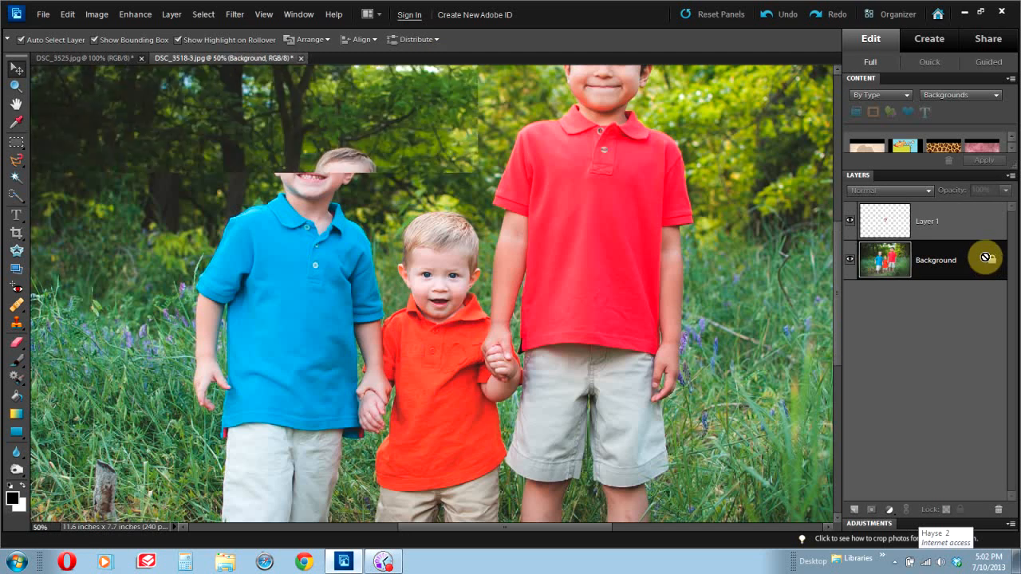
{"action": "key", "text": "ctrl+minus"}
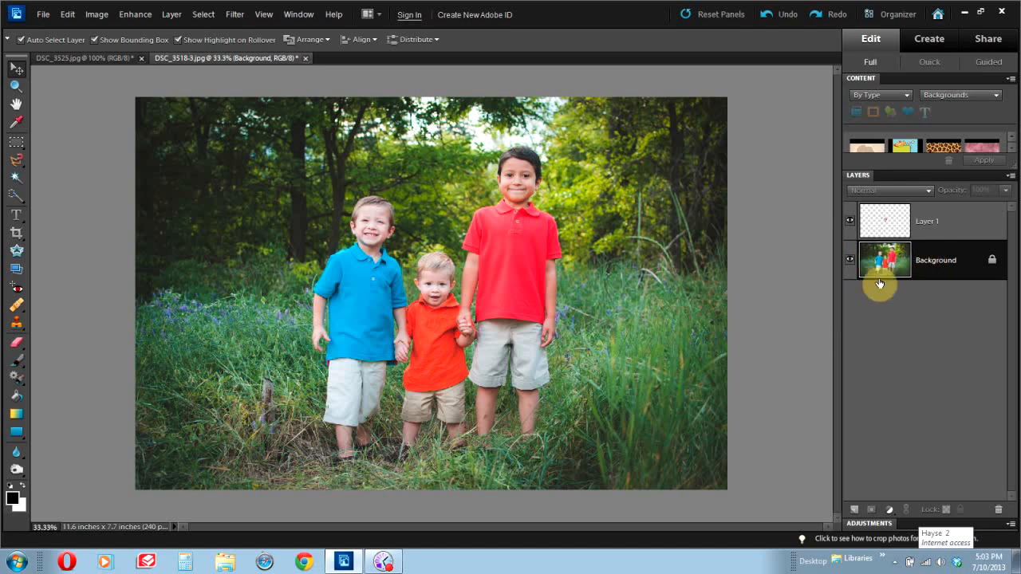
{"action": "right_click", "coordinate": [929, 260]}
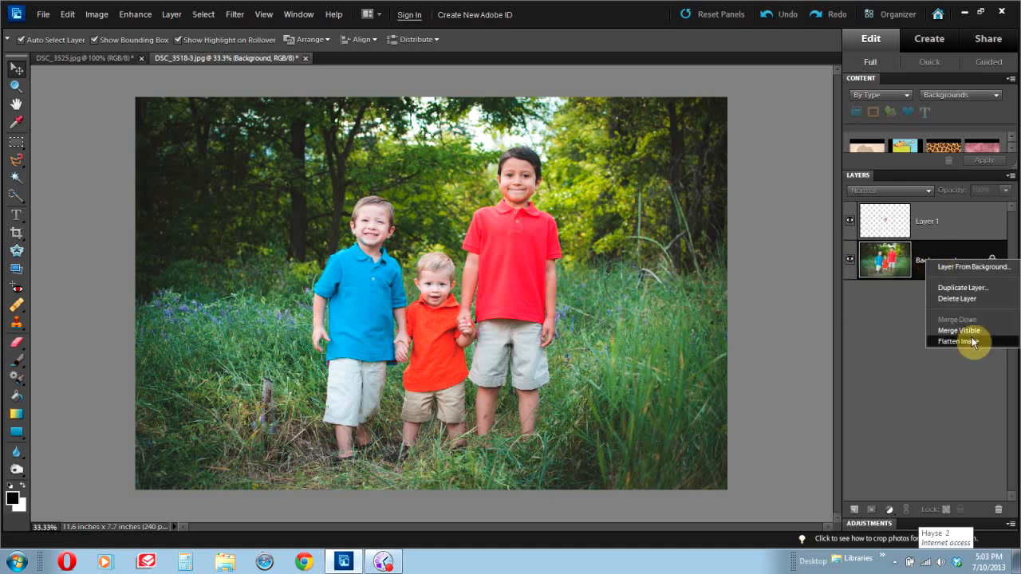
{"action": "left_click", "coordinate": [973, 342]}
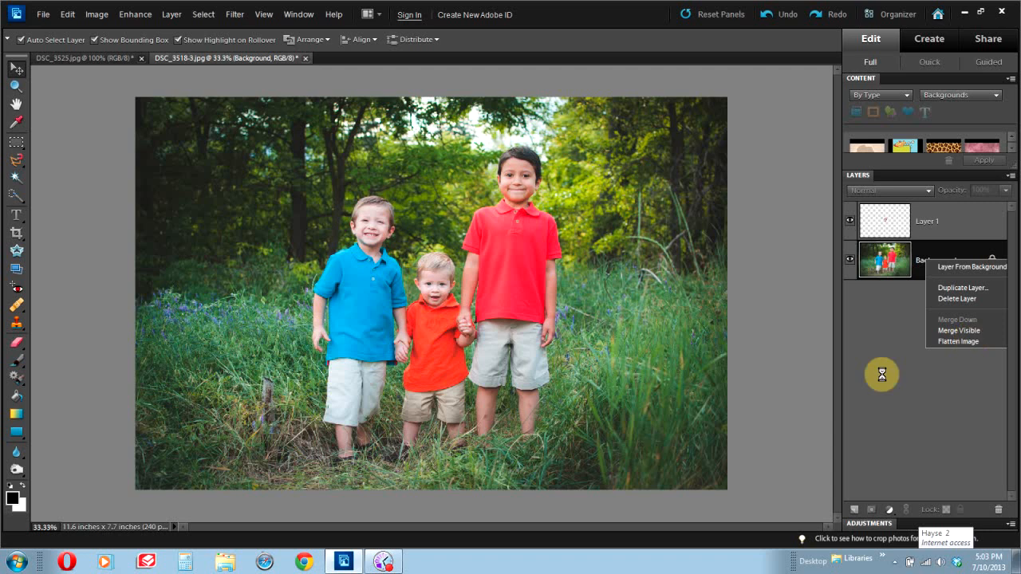